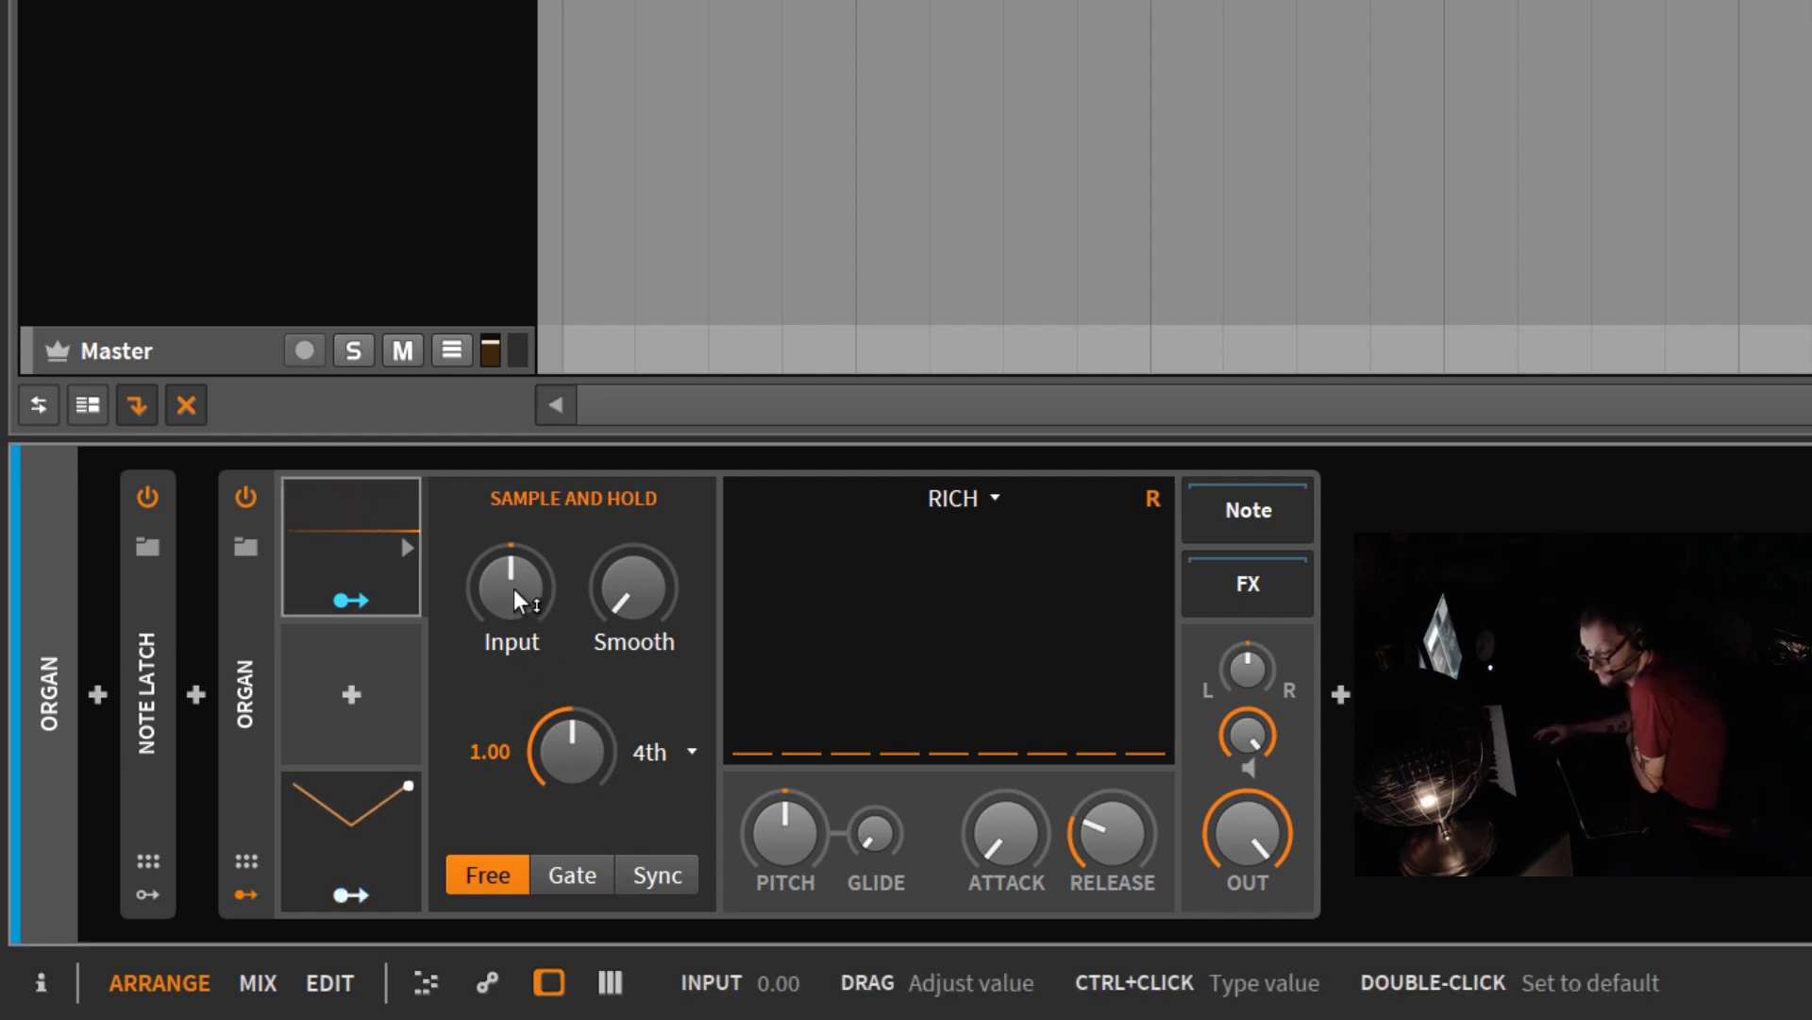
{"action": "left_click_drag", "start_coordinate": [513, 587], "coordinate": [514, 676]}
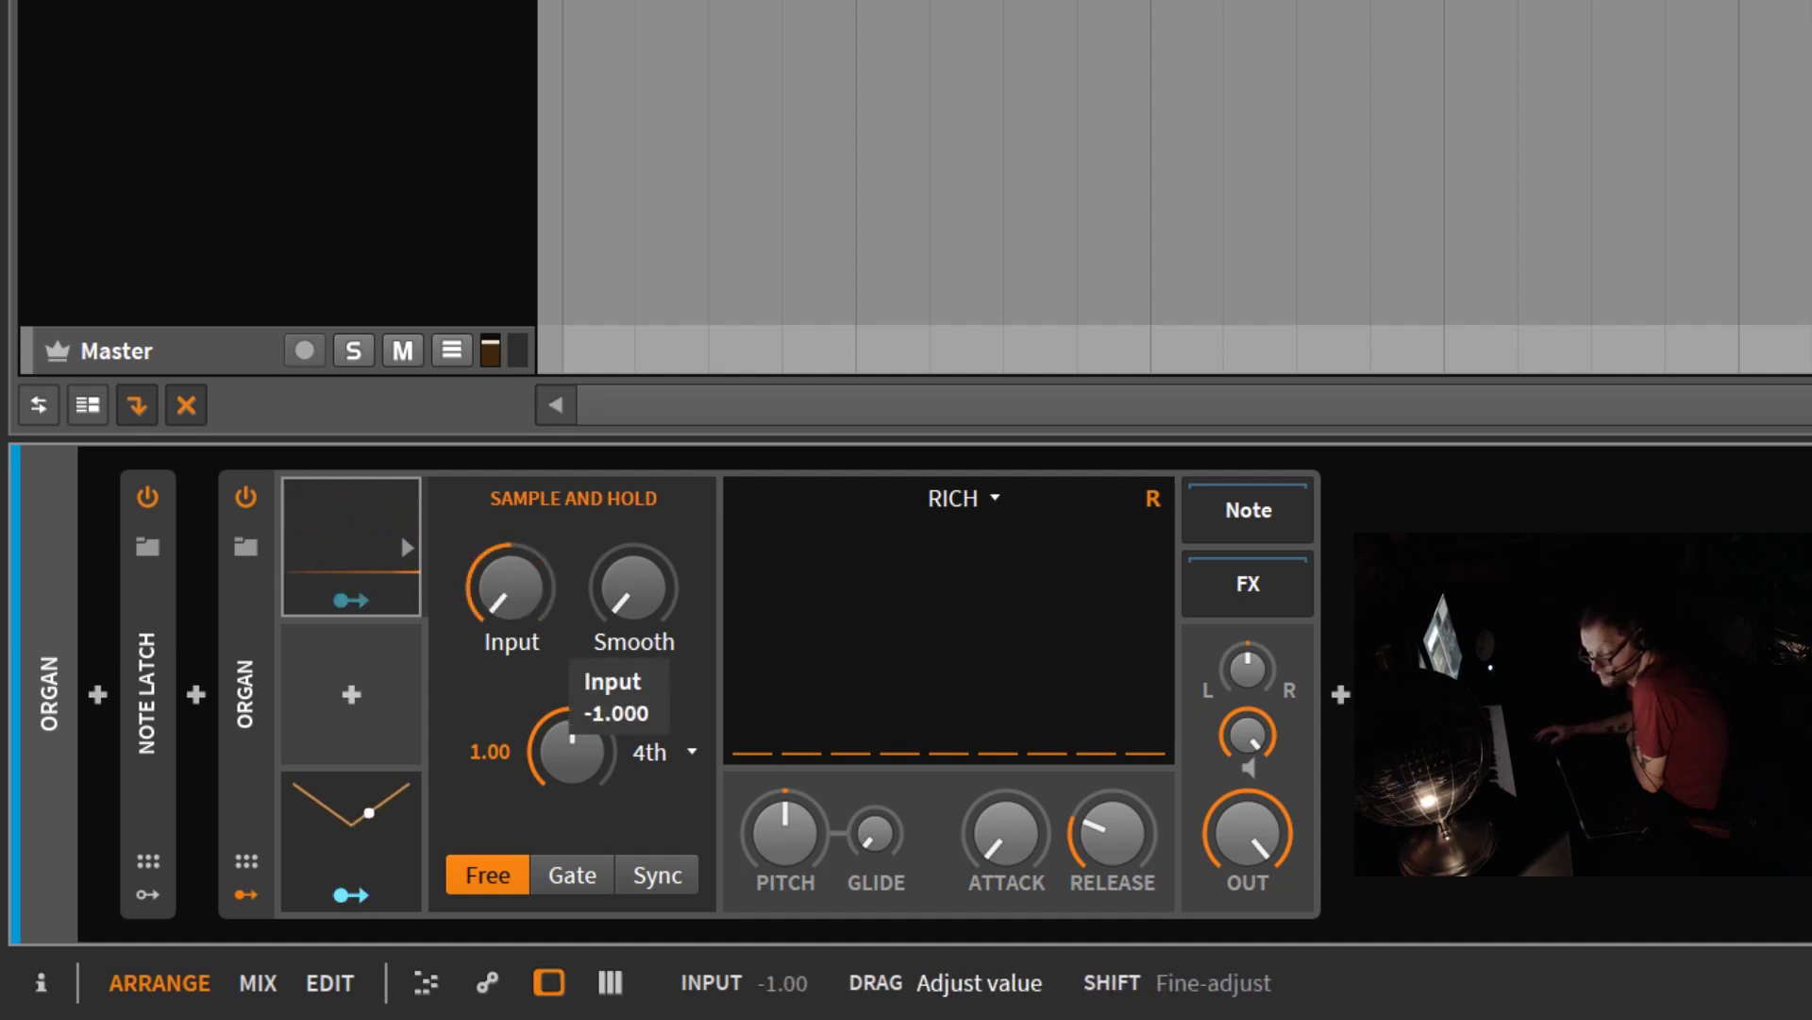
{"action": "left_click_drag", "start_coordinate": [514, 676], "coordinate": [513, 515]}
{"action": "double_click", "coordinate": [514, 584]}
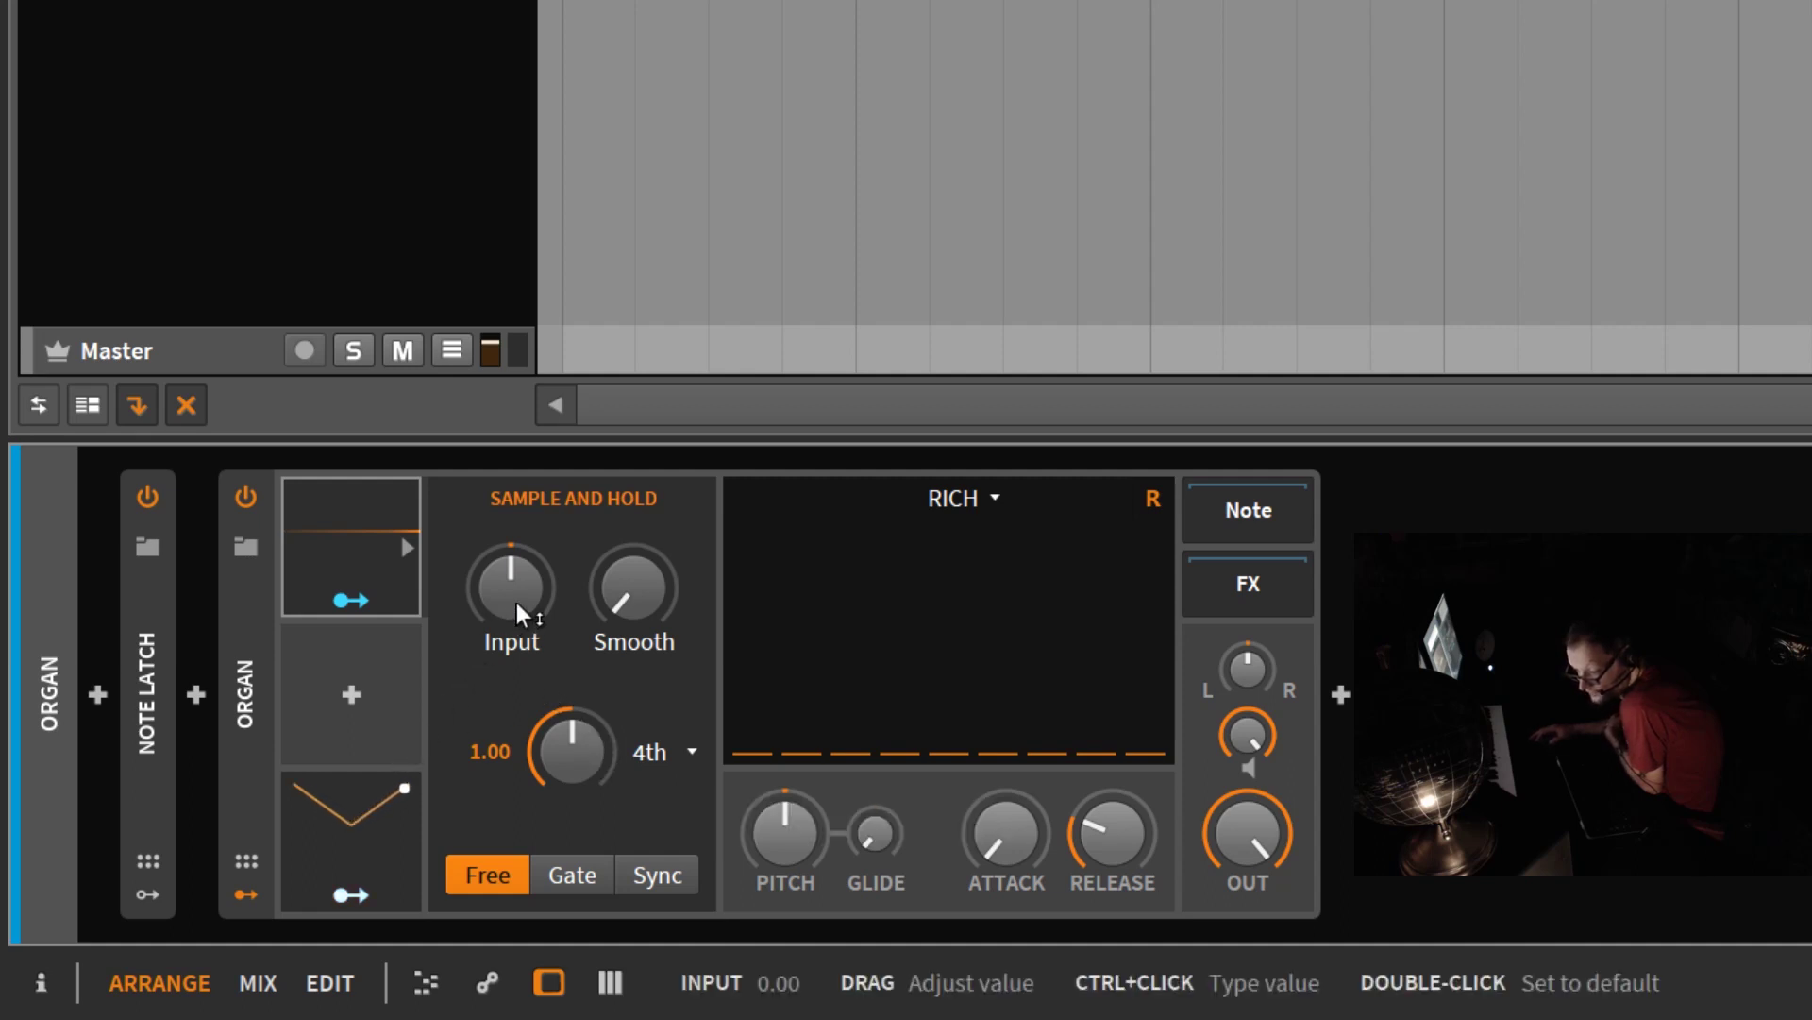
Route the LFO to the Sample and Hold Input at about +0.94 and show the LFO's settings.
{"action": "left_click", "coordinate": [357, 895]}
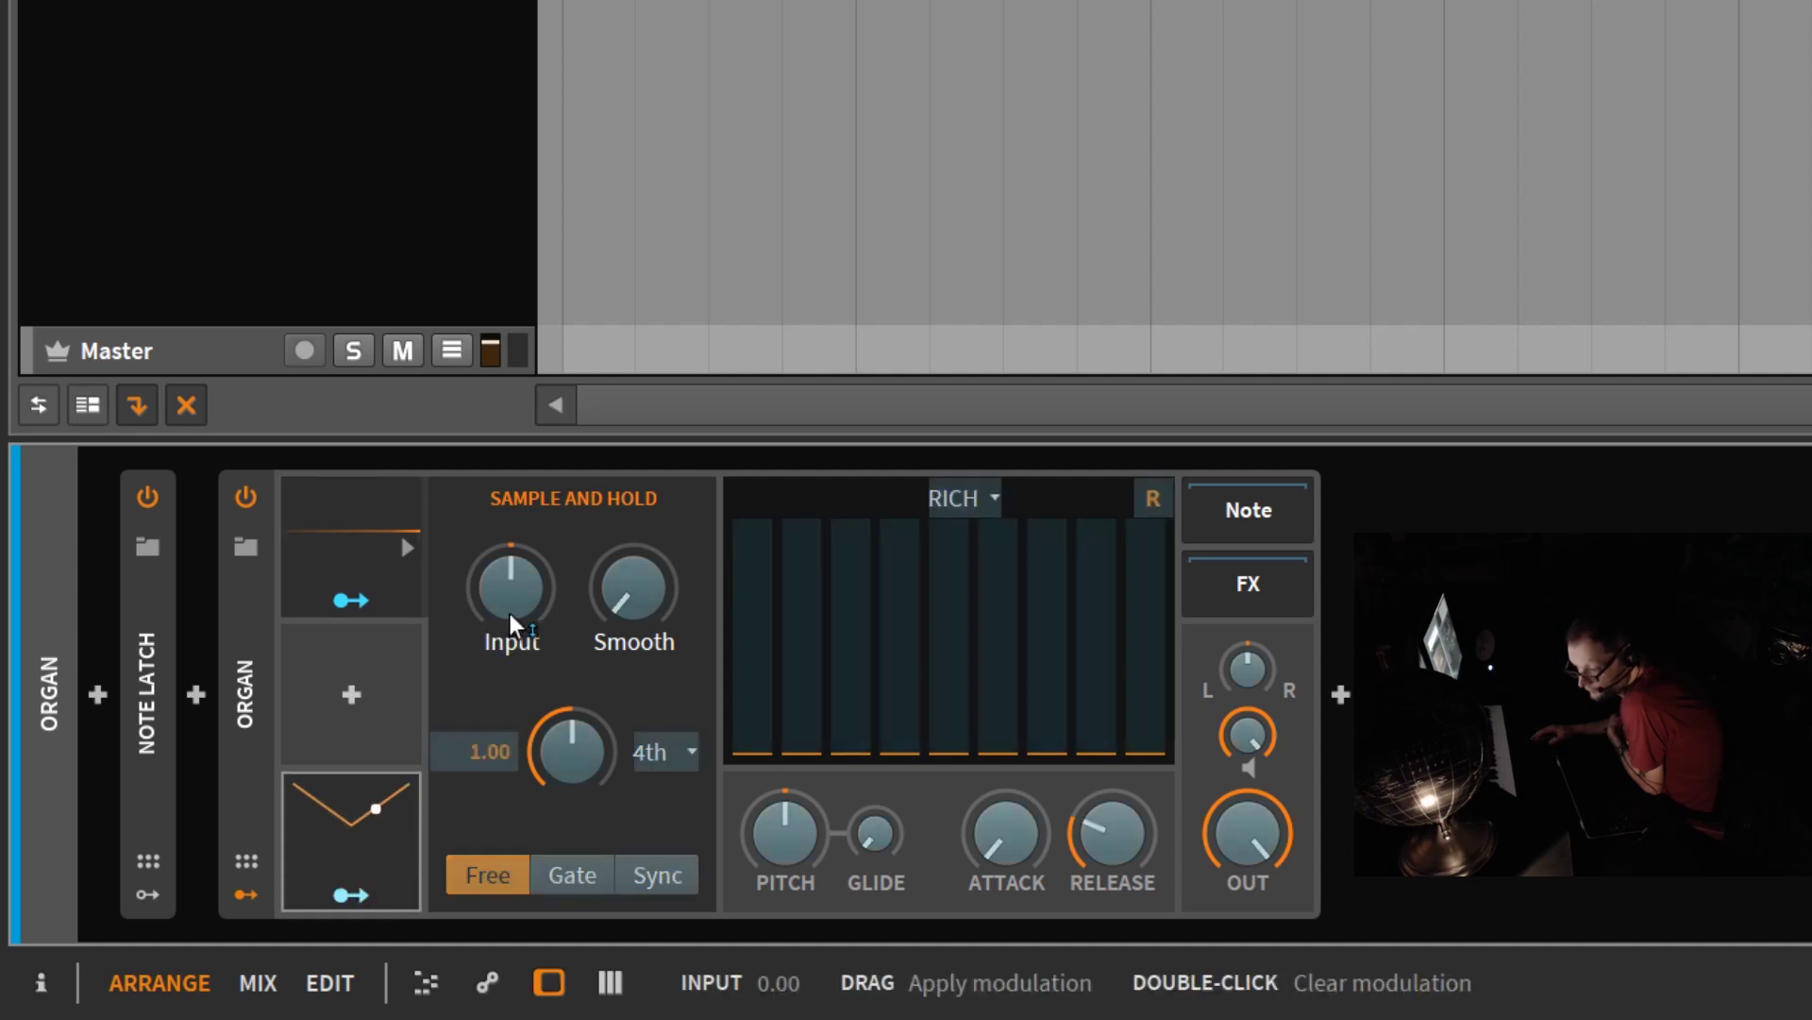
{"action": "left_click_drag", "start_coordinate": [508, 614], "coordinate": [508, 534]}
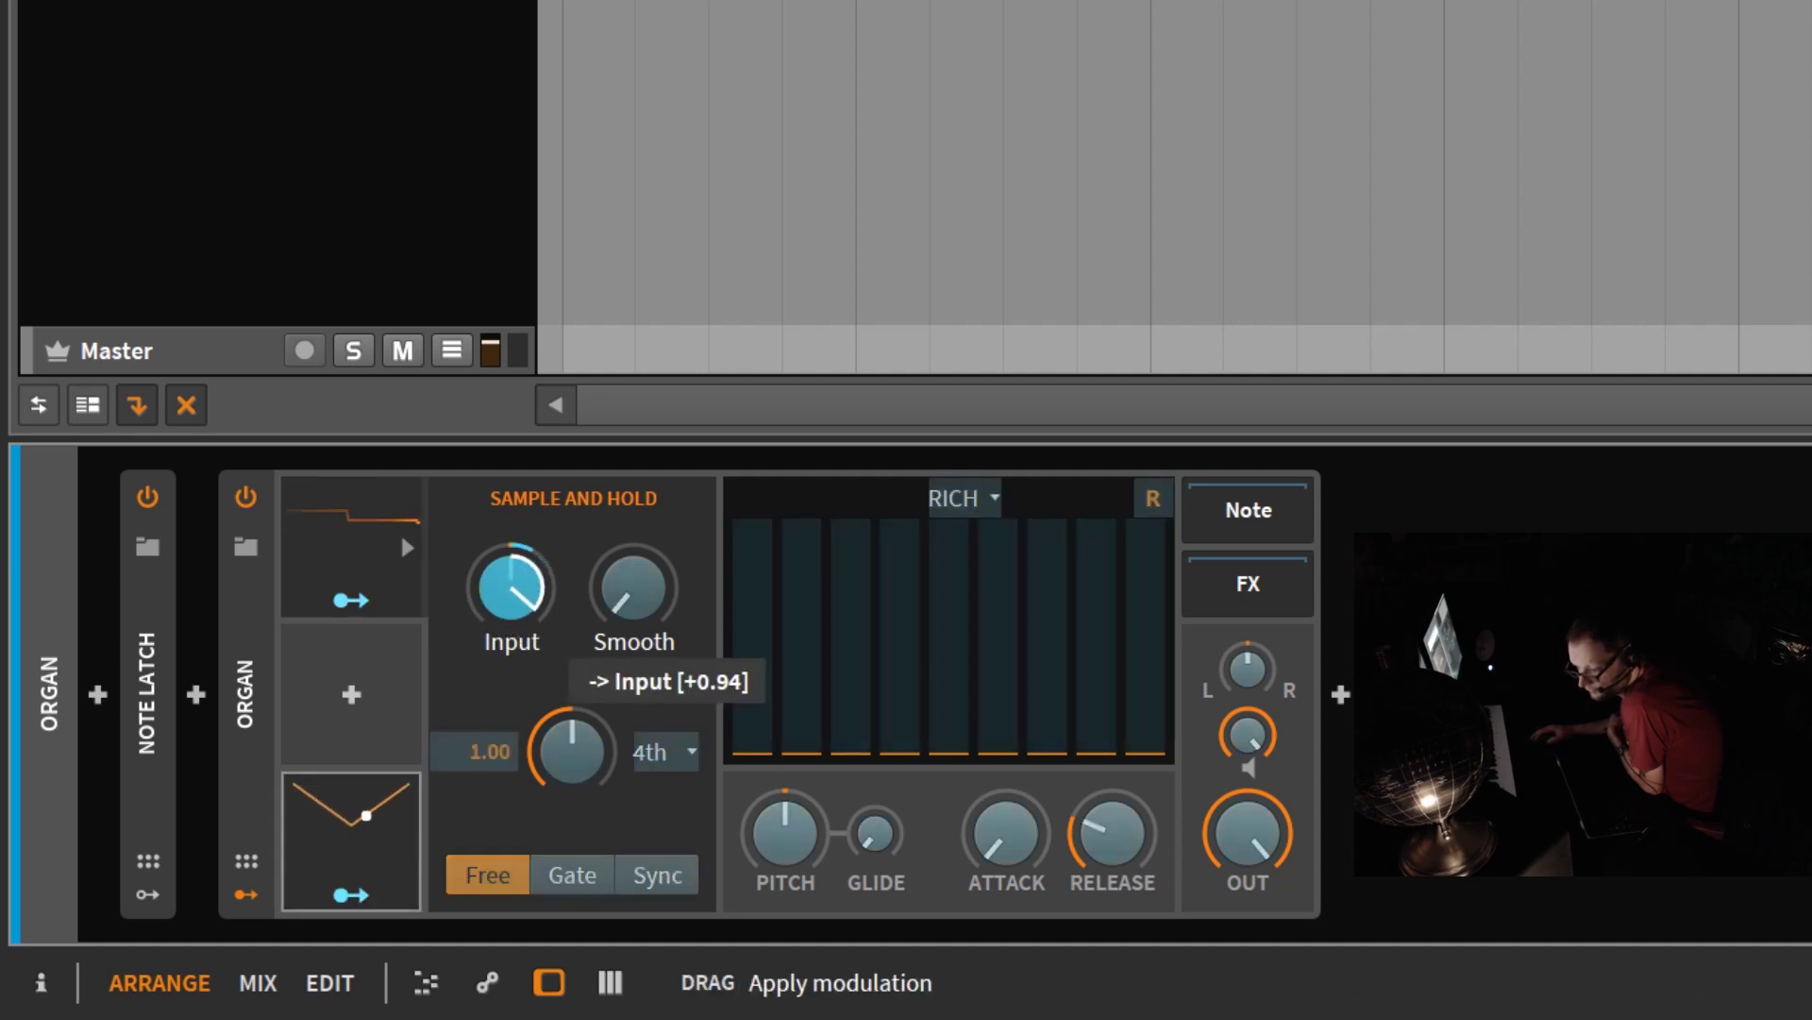
{"action": "left_click", "coordinate": [483, 683]}
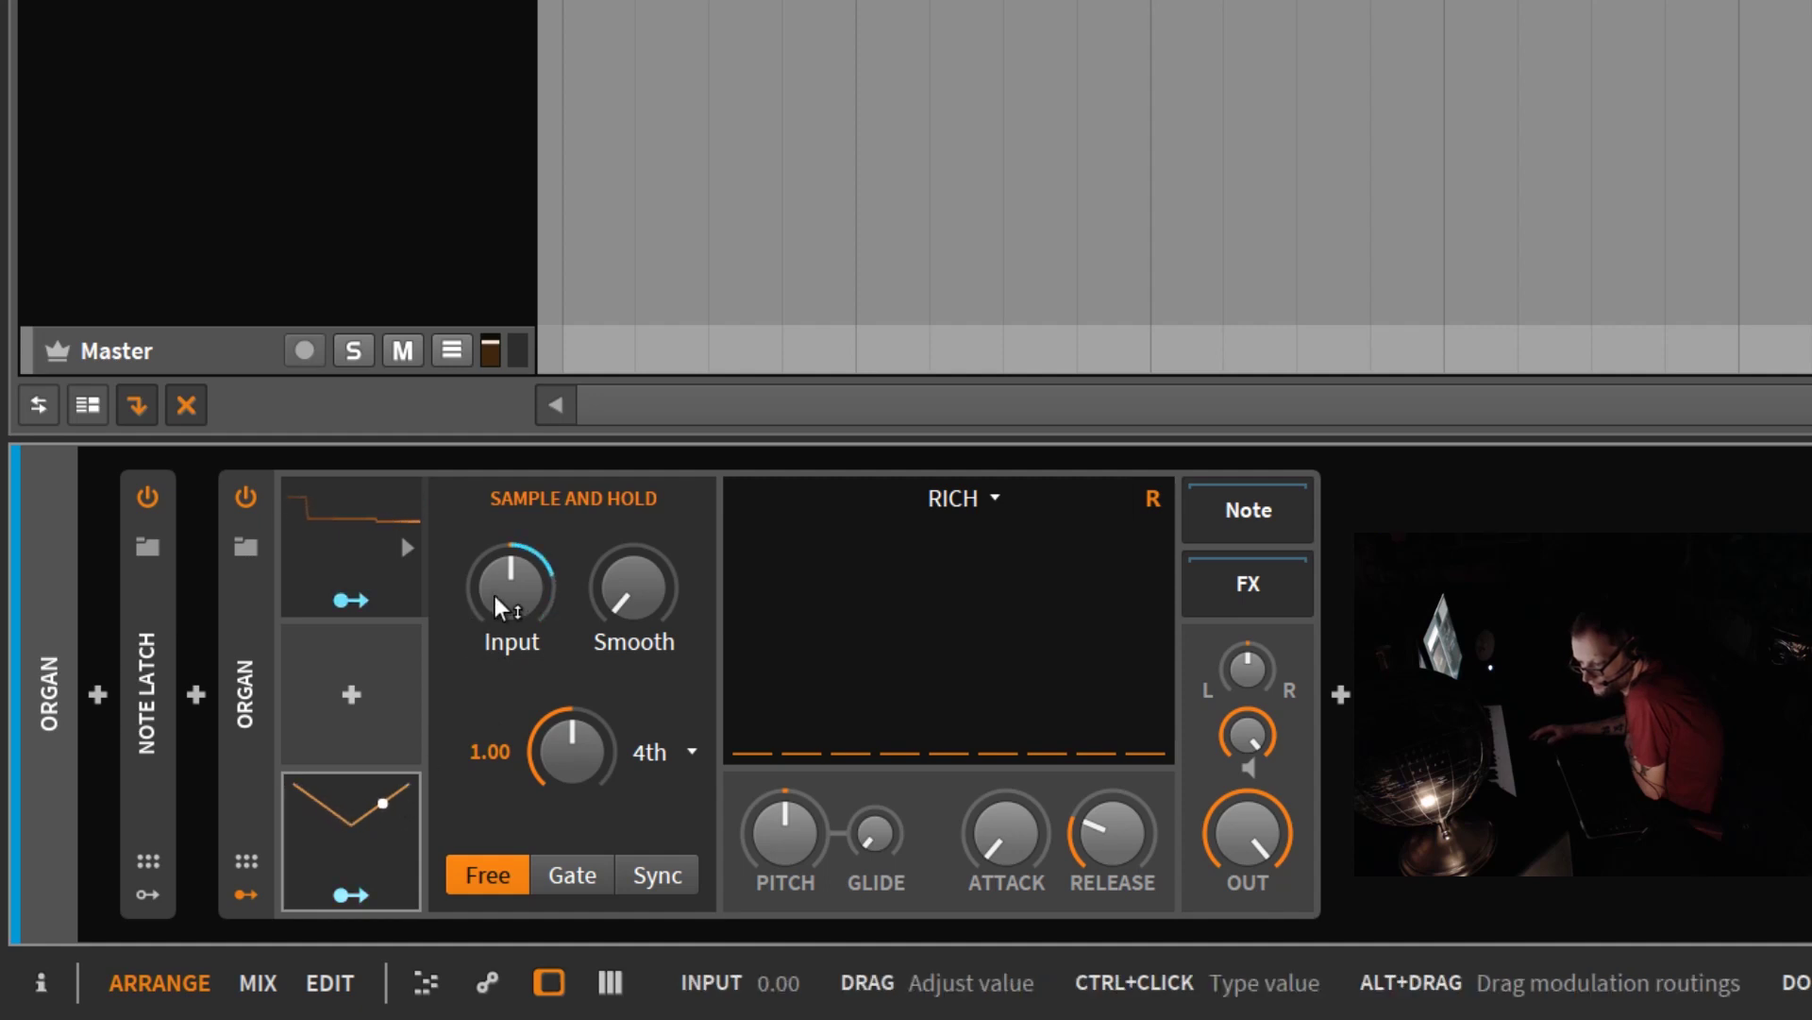
{"action": "mouse_move", "coordinate": [495, 597]}
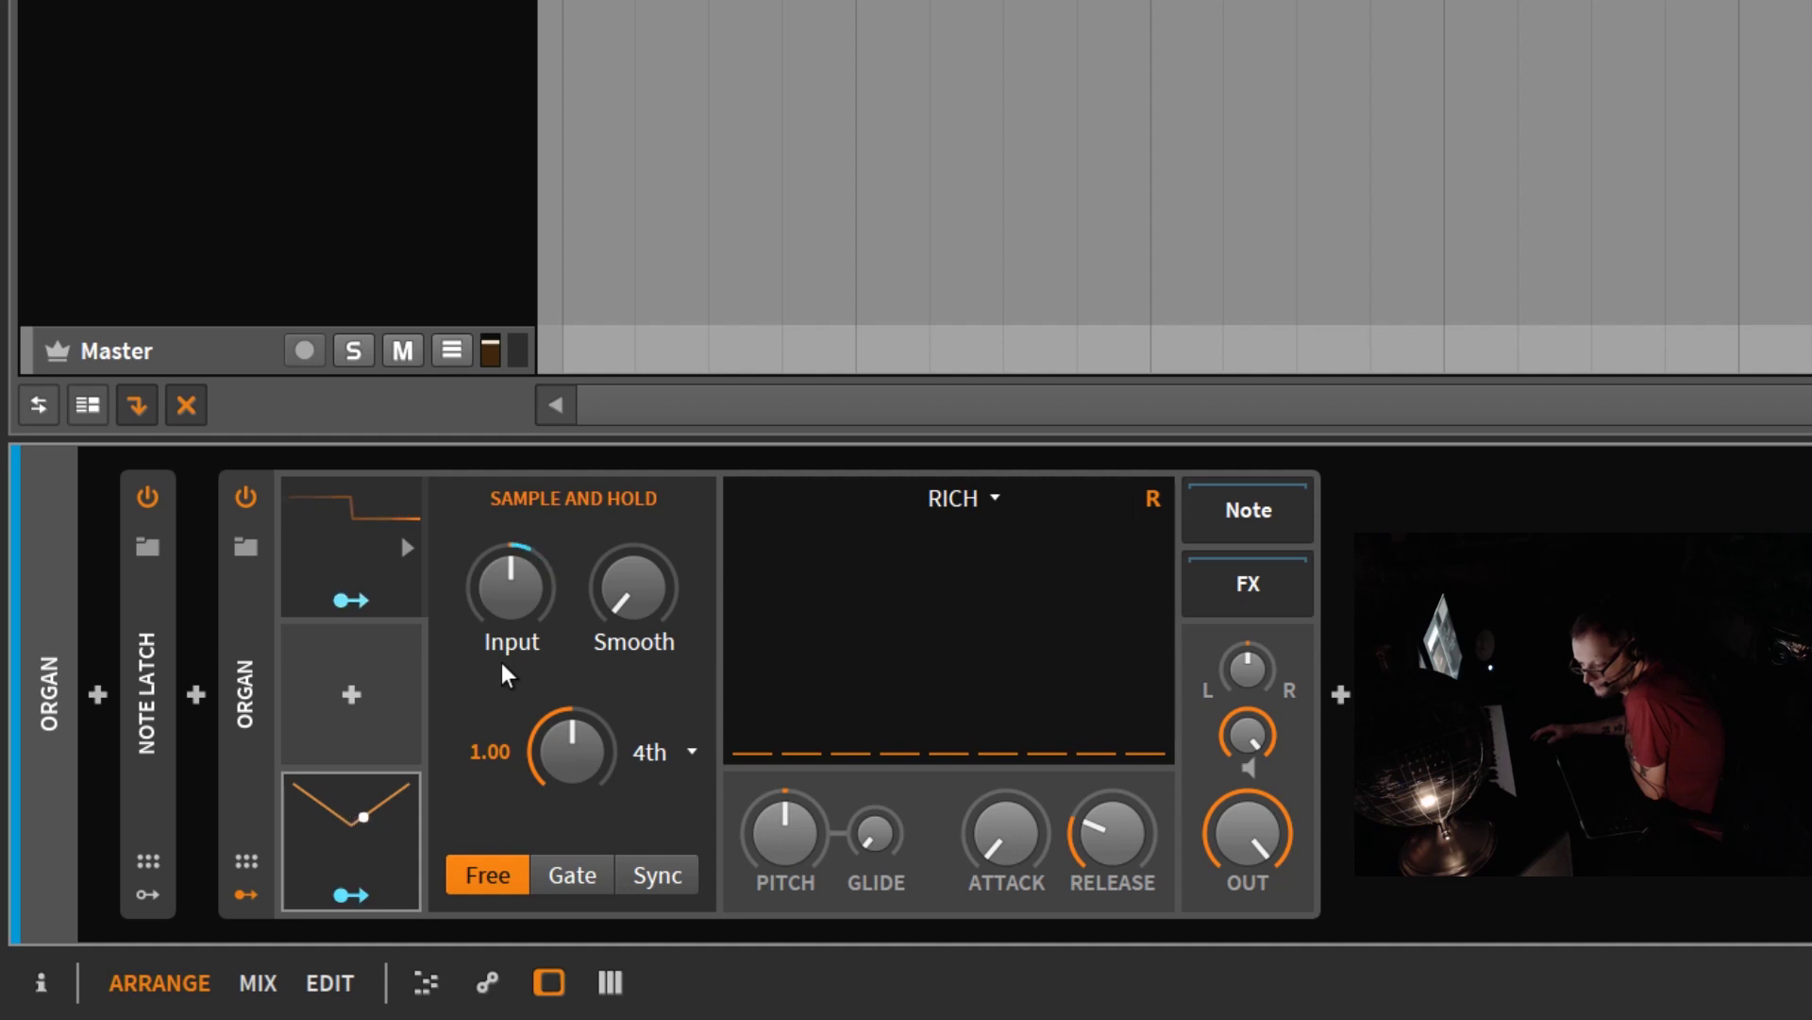
{"action": "left_click", "coordinate": [404, 843]}
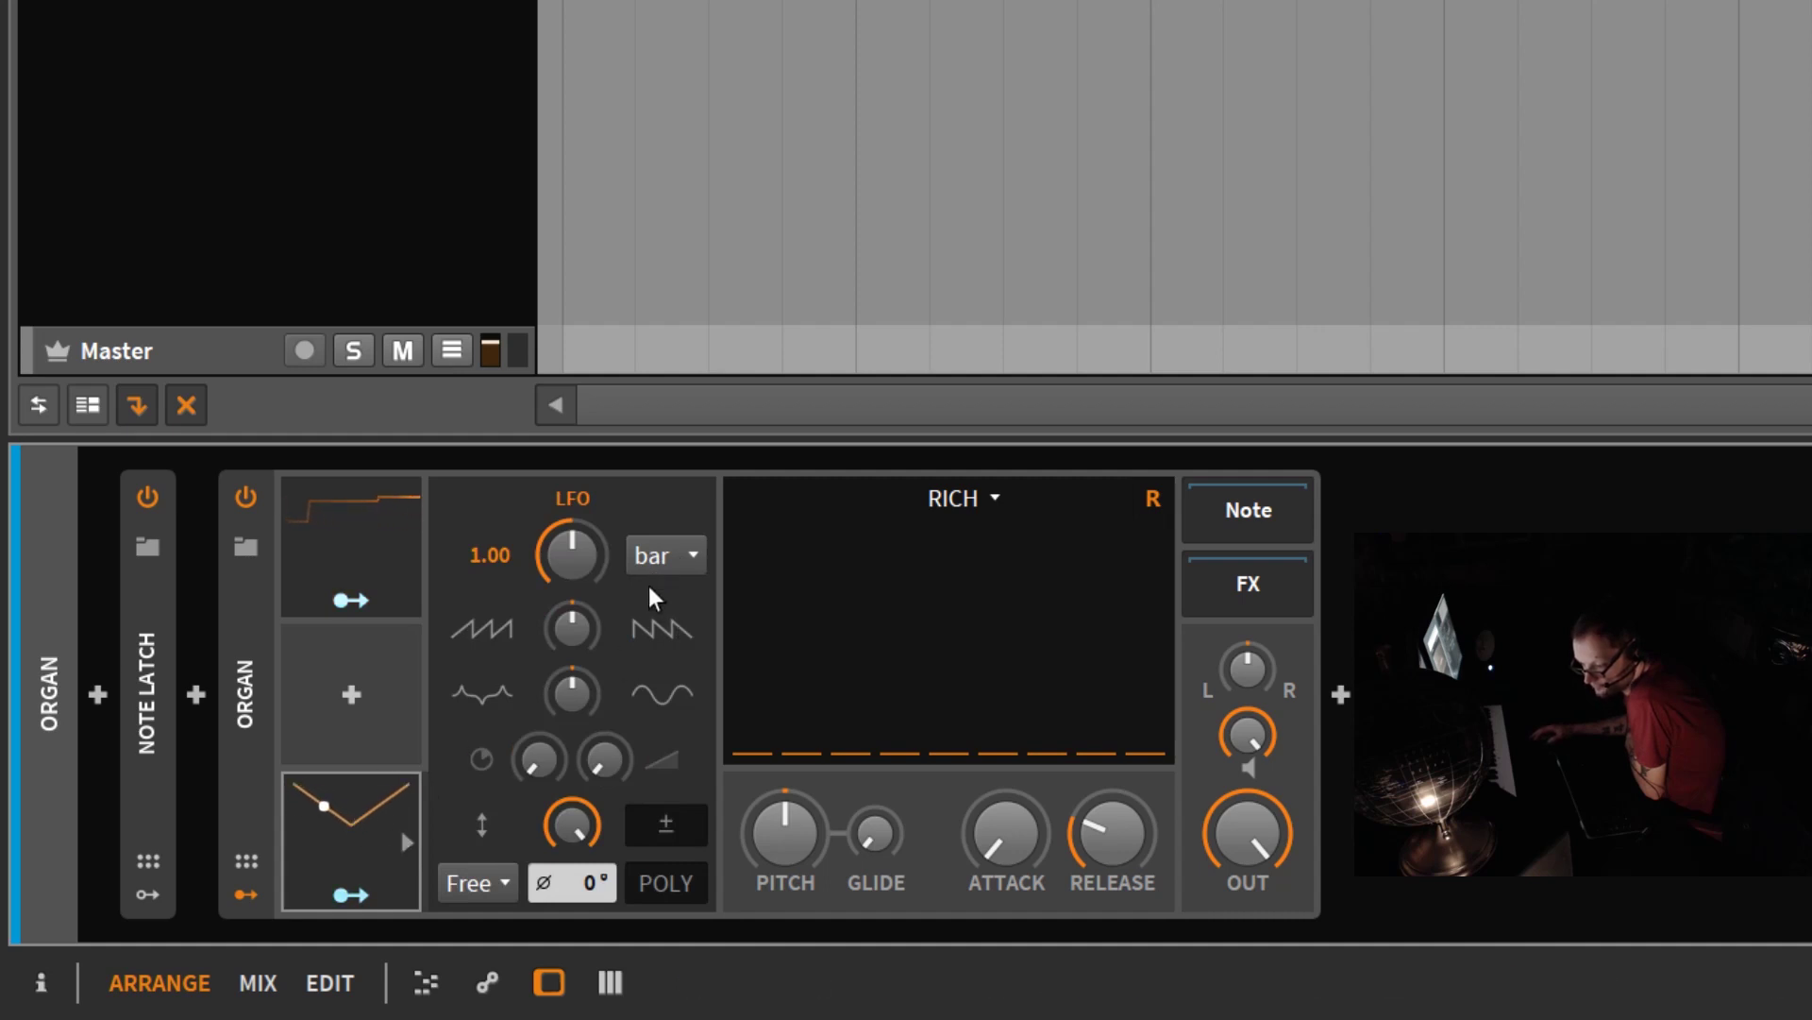
Show the Sample and Hold Input, Smooth and clock controls again in the Organ device.
{"action": "left_click", "coordinate": [406, 549]}
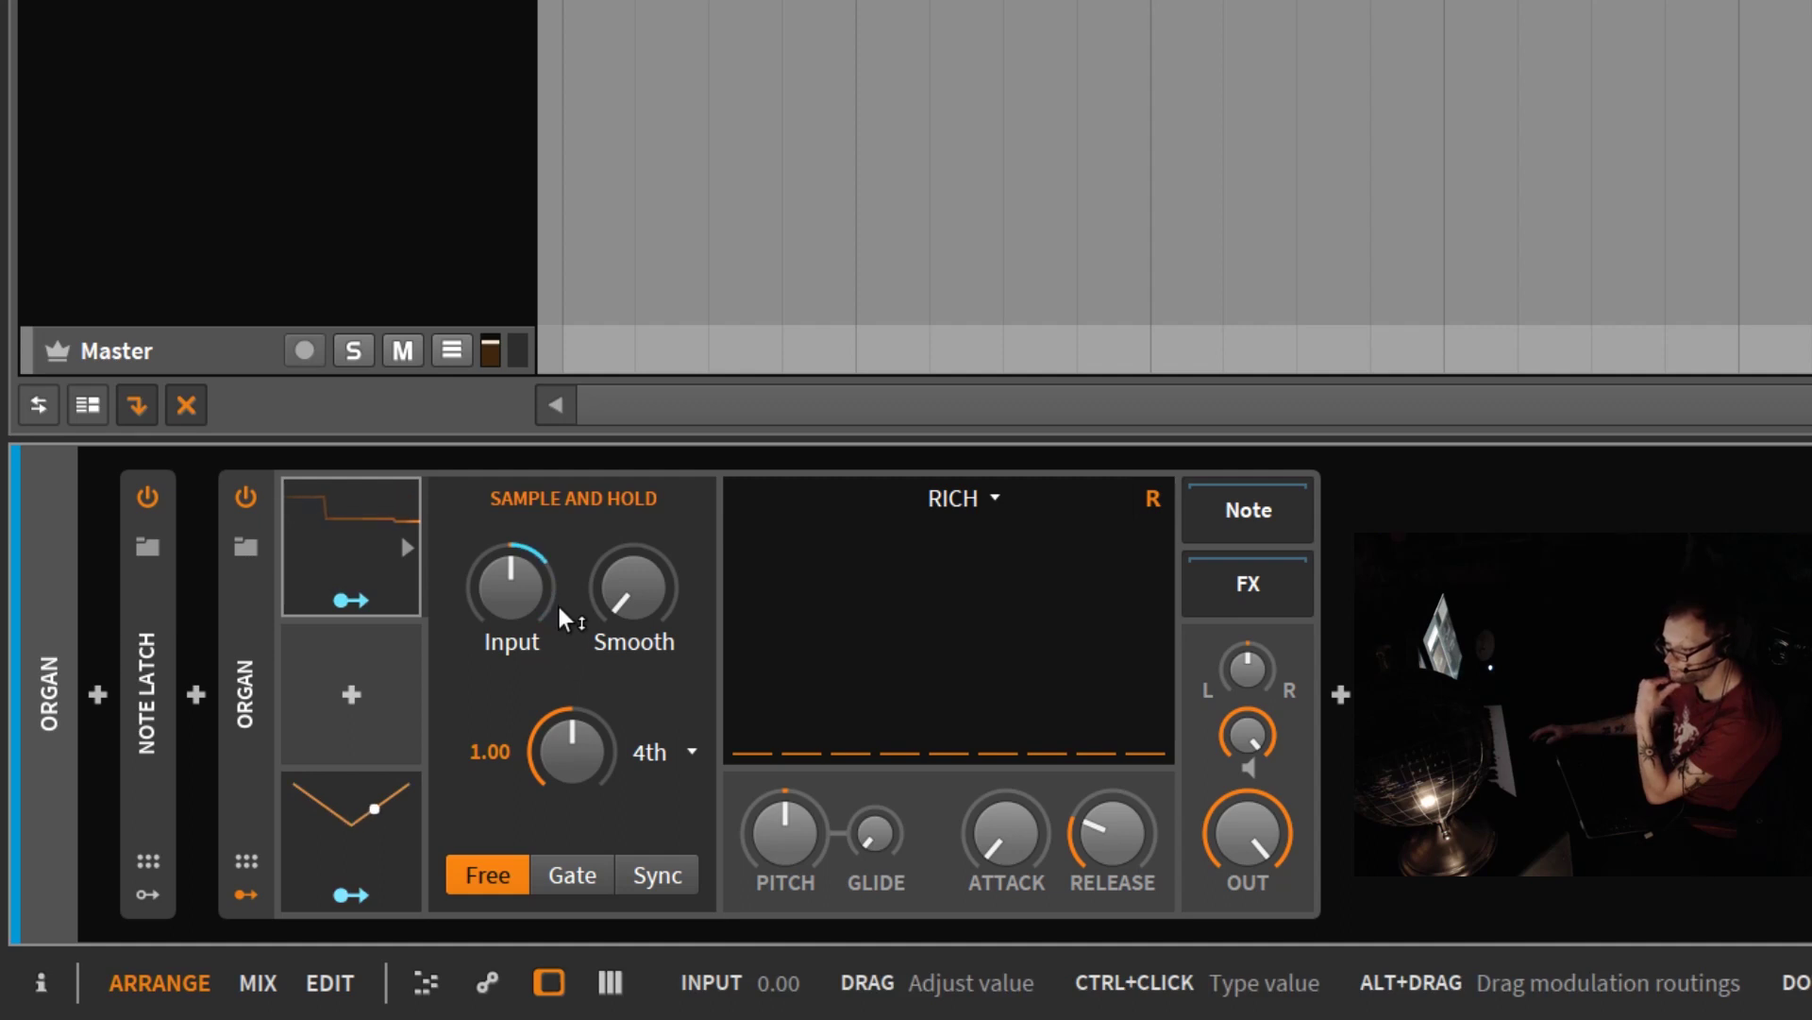
{"action": "mouse_move", "coordinate": [553, 605]}
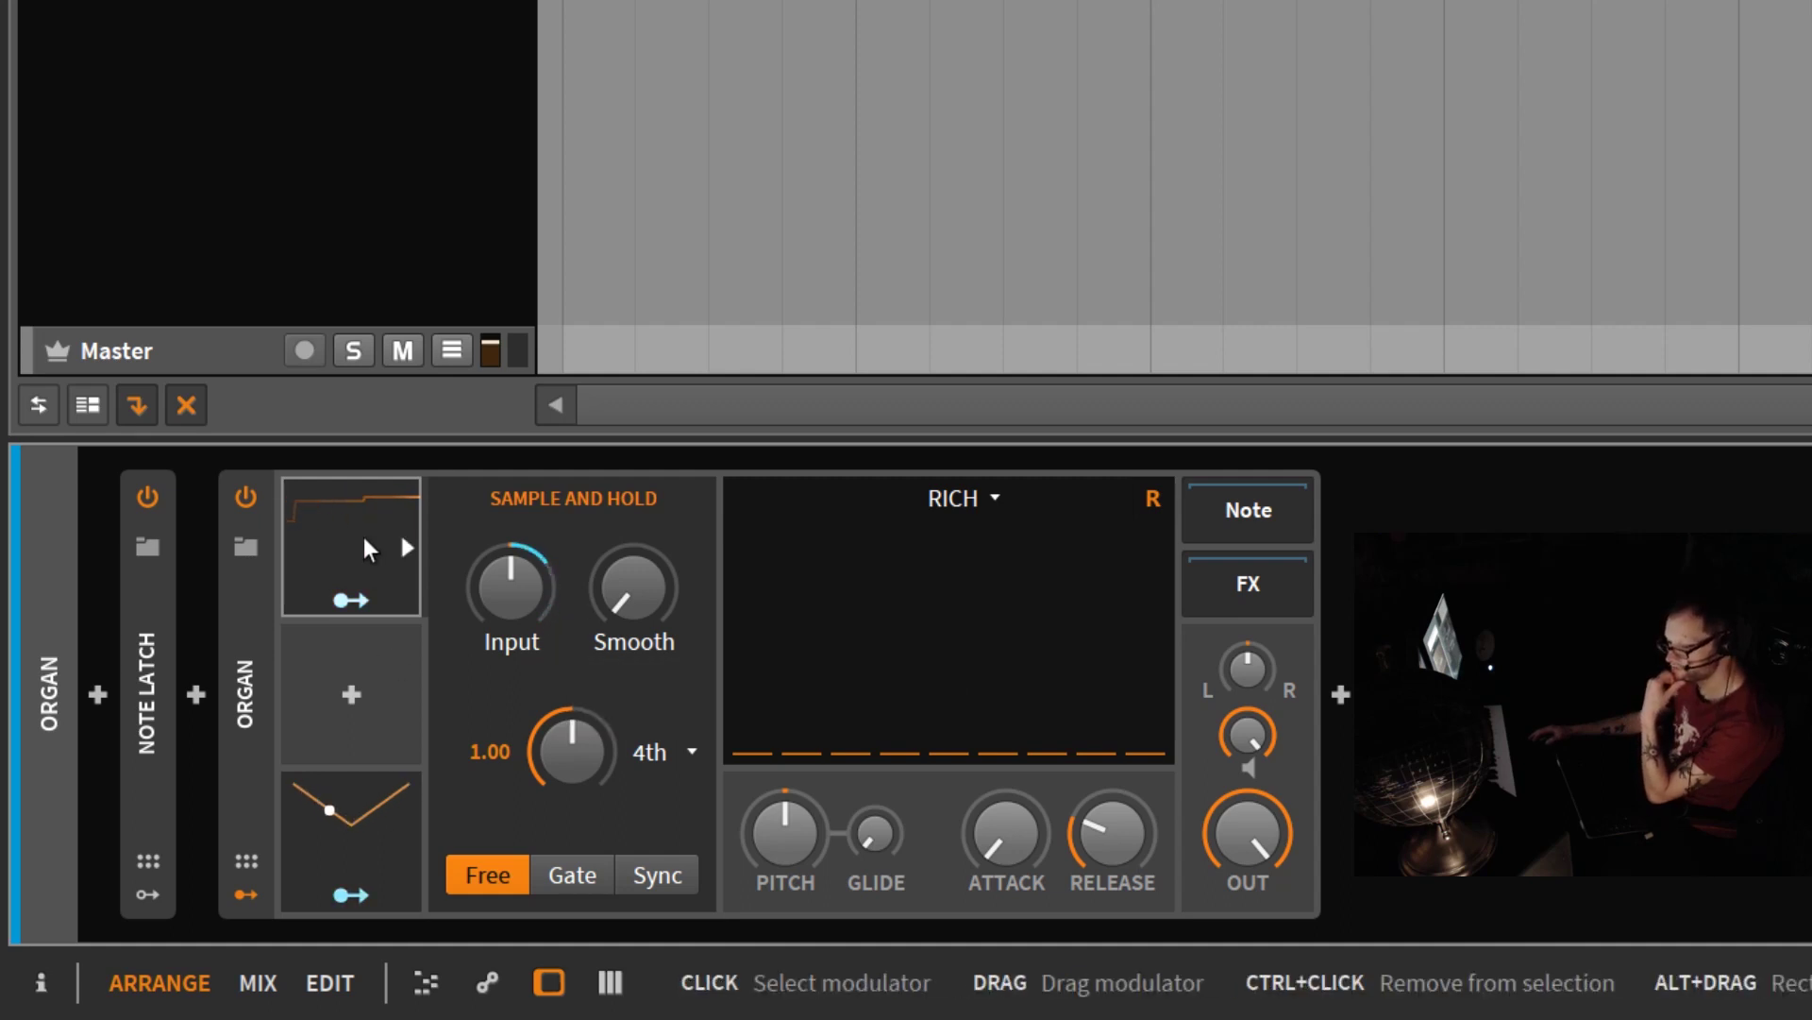
Map the Sample and Hold onto the organ's Level 12th drawbar with +1.0 modulation amount.
{"action": "left_click", "coordinate": [357, 596]}
{"action": "left_click_drag", "start_coordinate": [959, 758], "coordinate": [958, 661]}
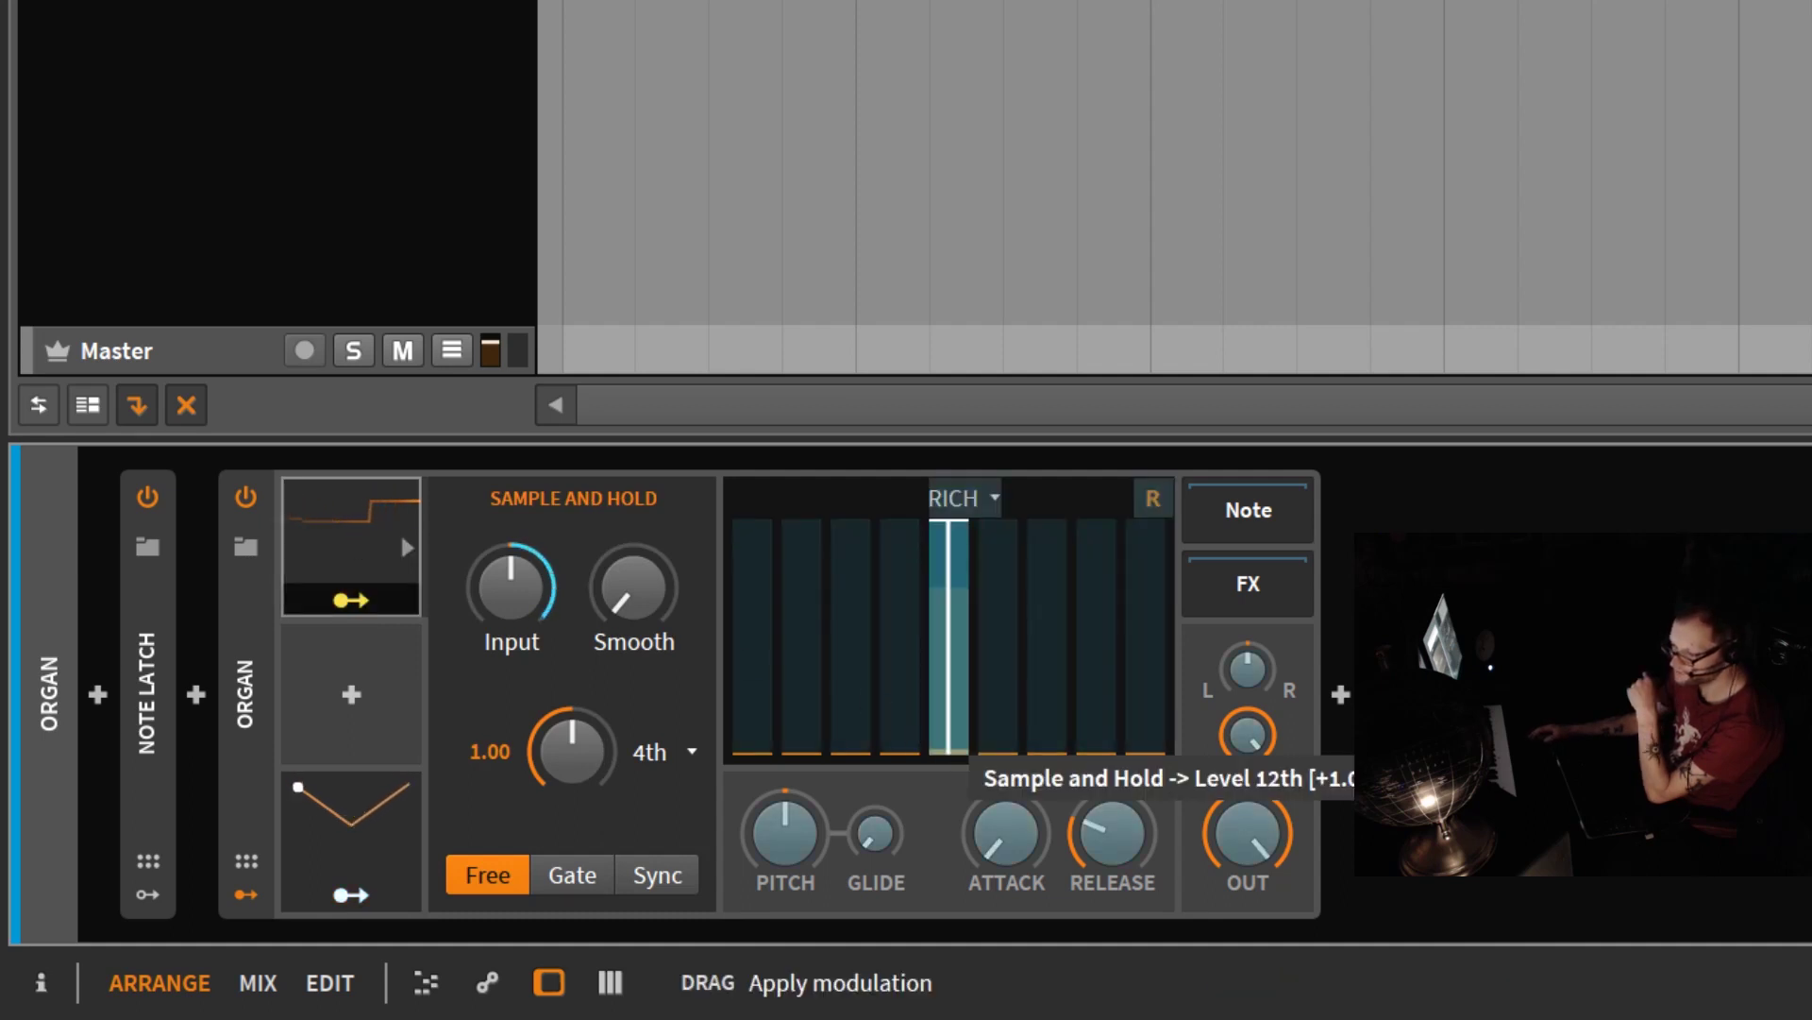
{"action": "left_click_drag", "start_coordinate": [953, 751], "coordinate": [953, 751]}
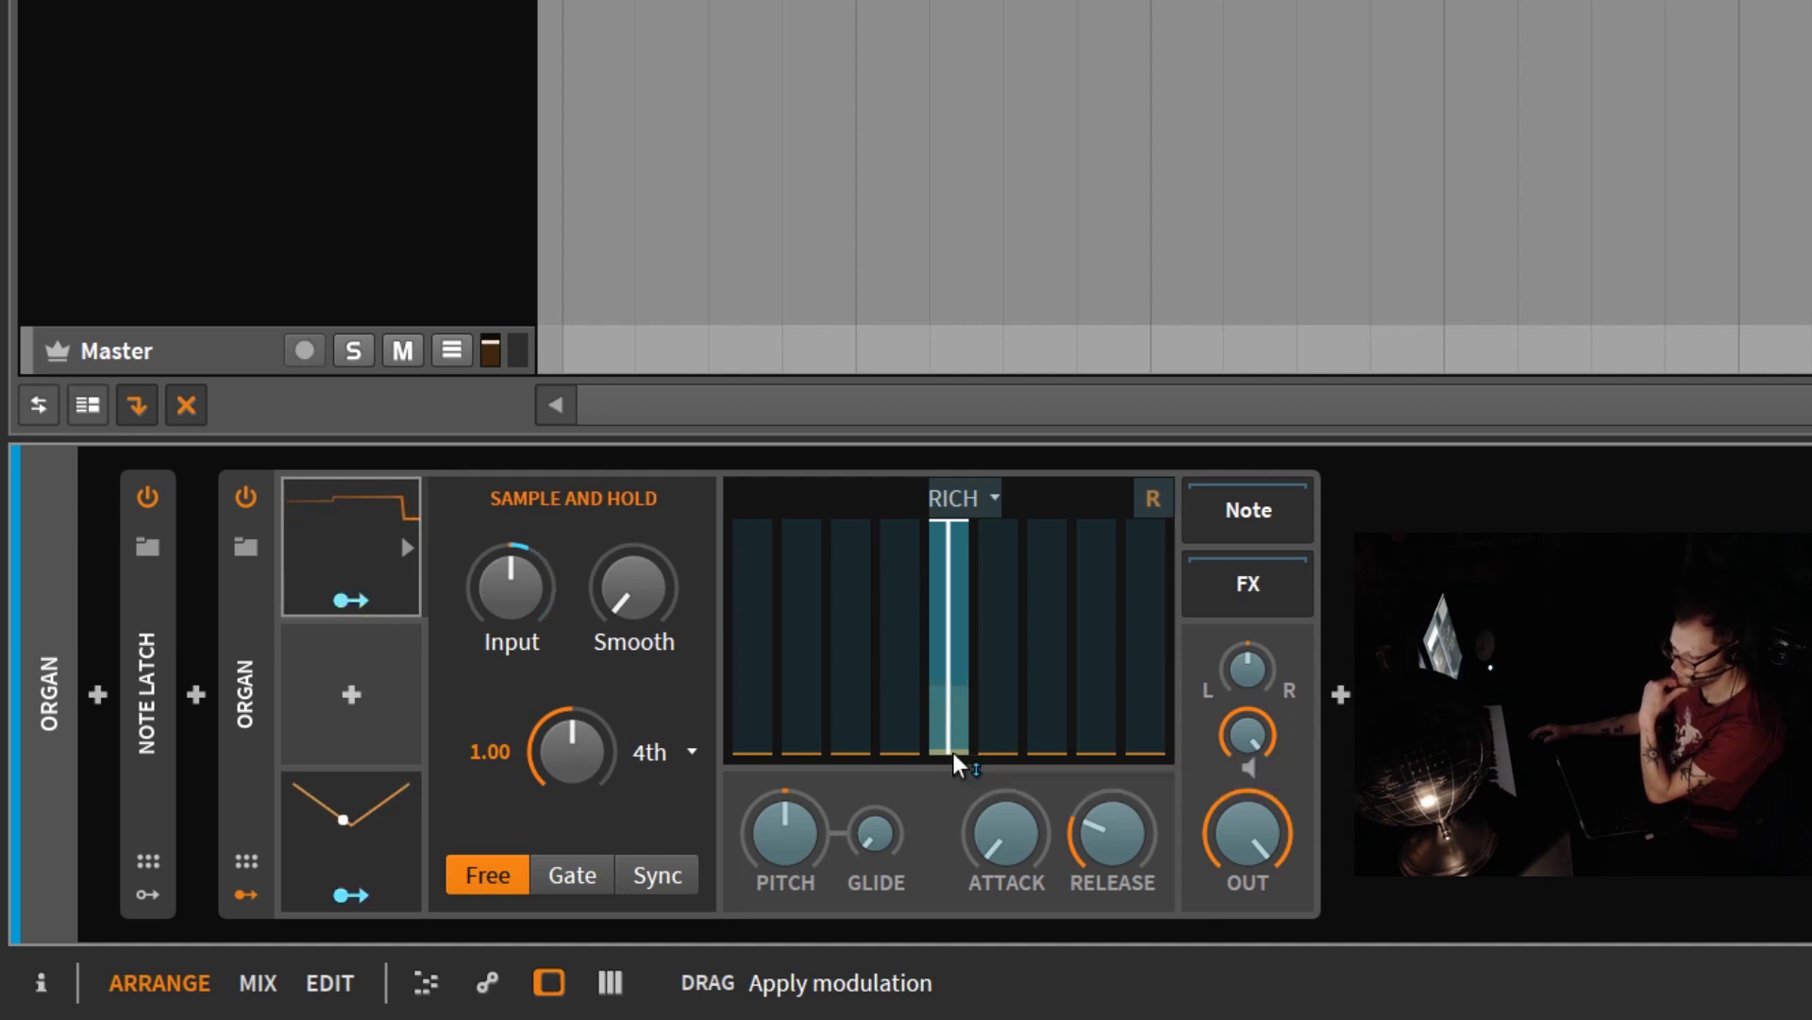
{"action": "left_click", "coordinate": [365, 592]}
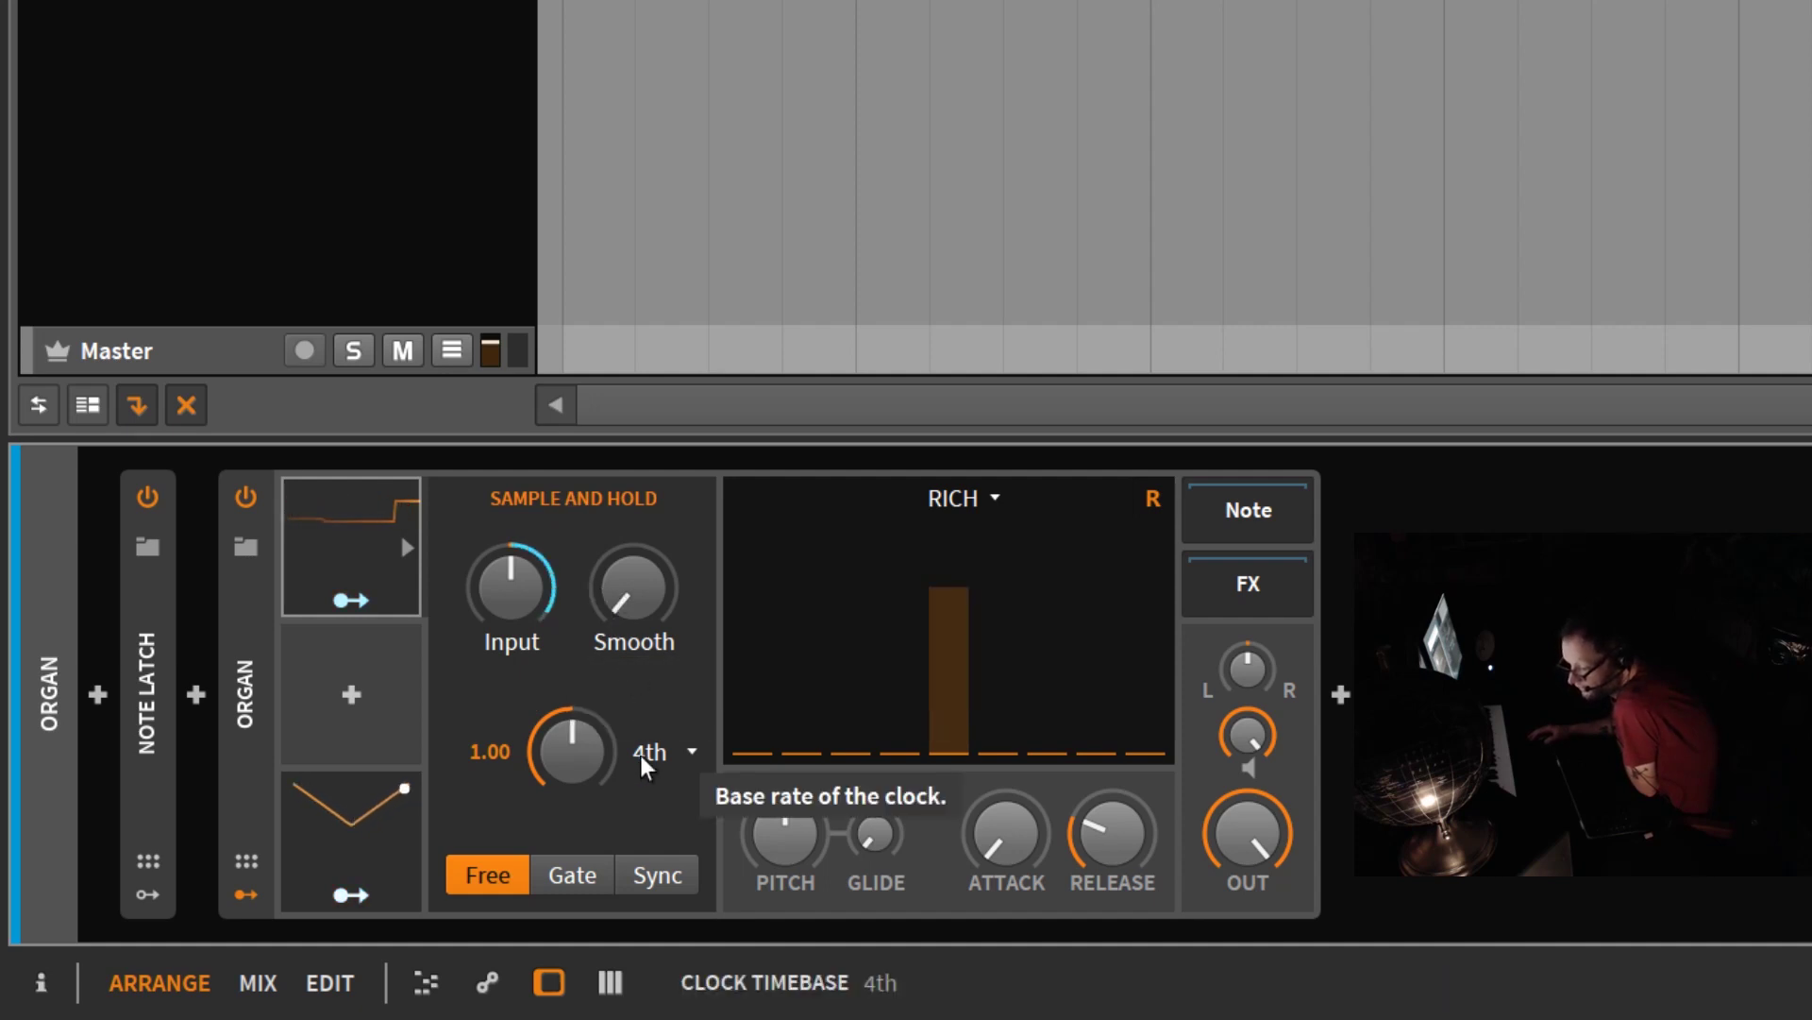
Change the Sample and Hold clock timebase from 4th to 16th.
{"action": "left_click", "coordinate": [691, 750]}
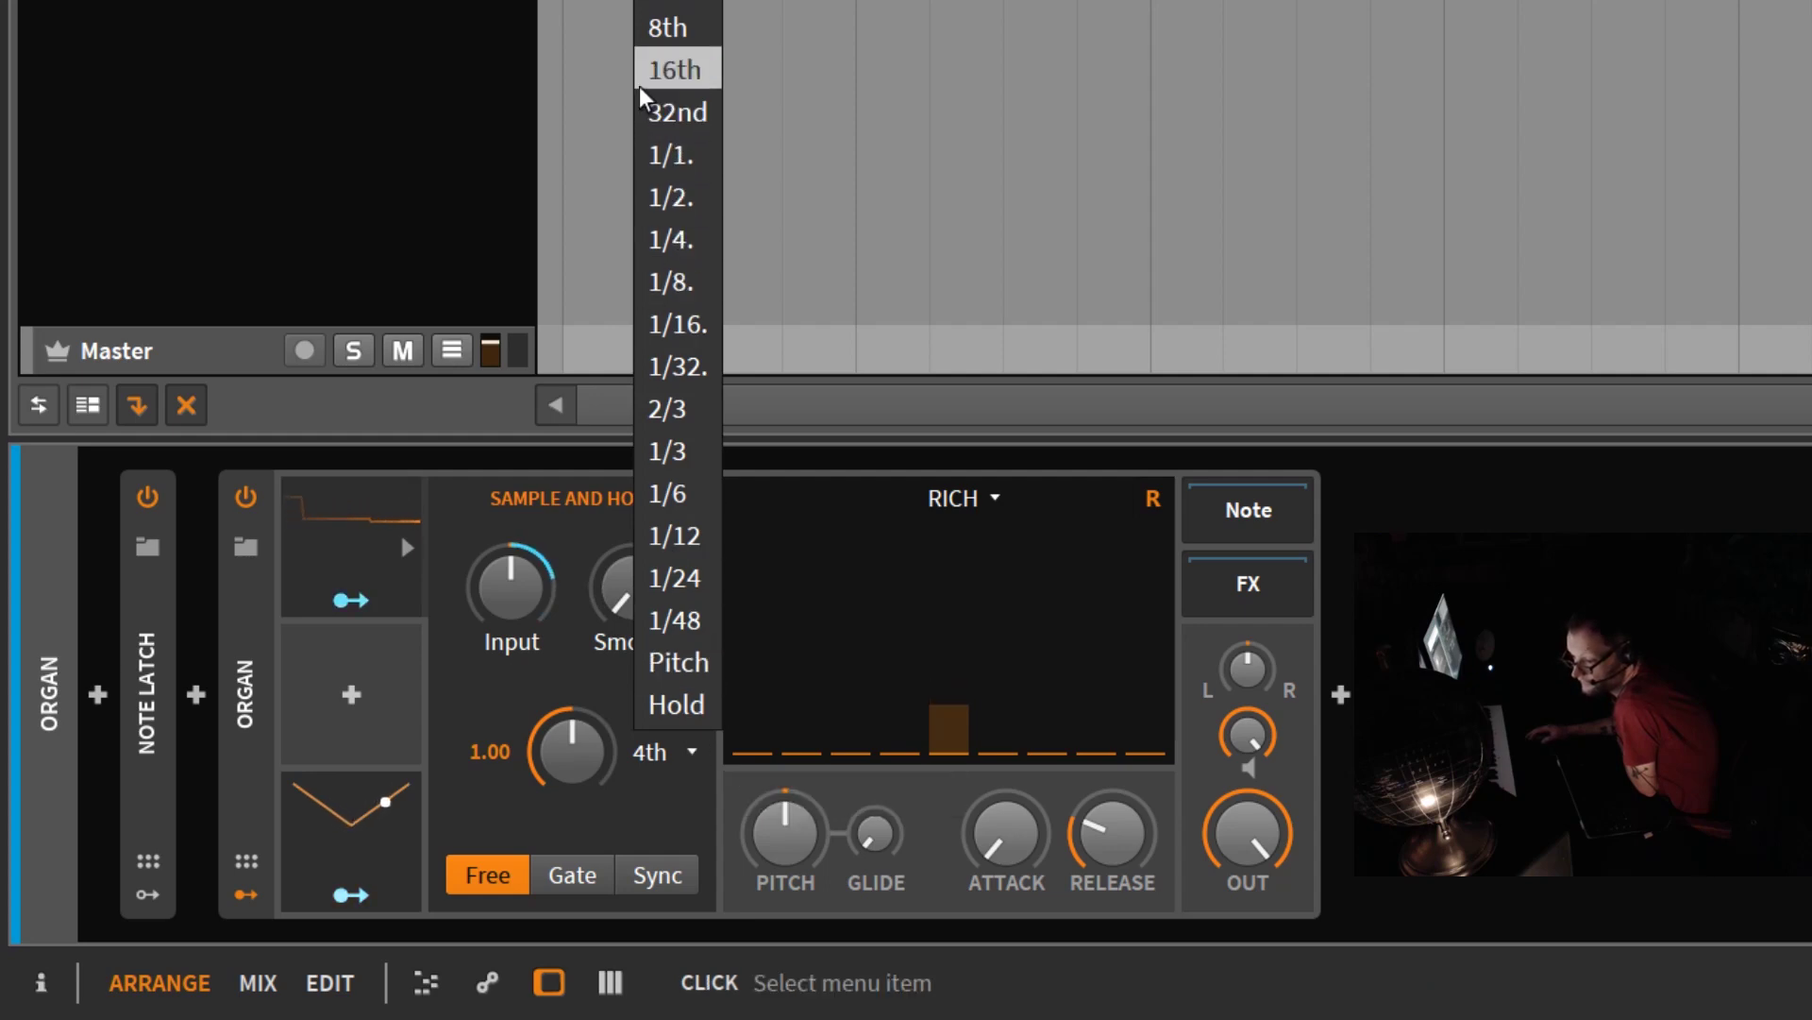
{"action": "left_click", "coordinate": [660, 71]}
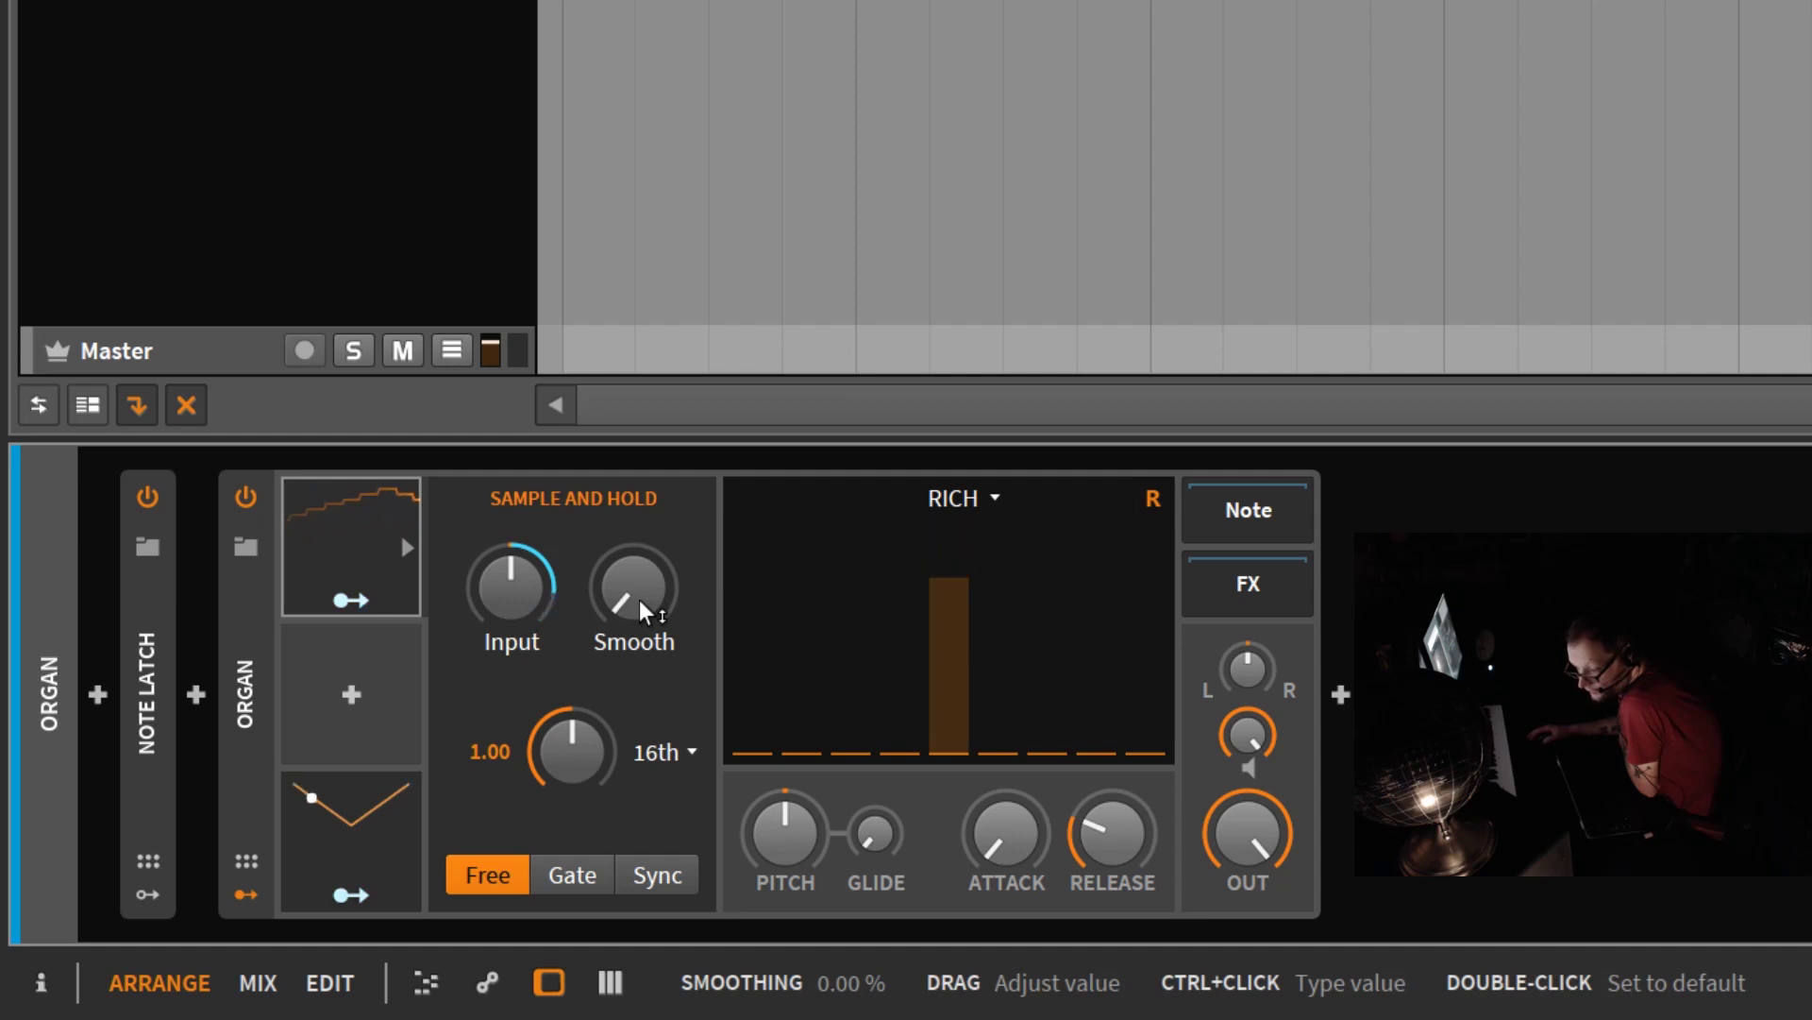
{"action": "left_click_drag", "start_coordinate": [640, 601], "coordinate": [640, 255]}
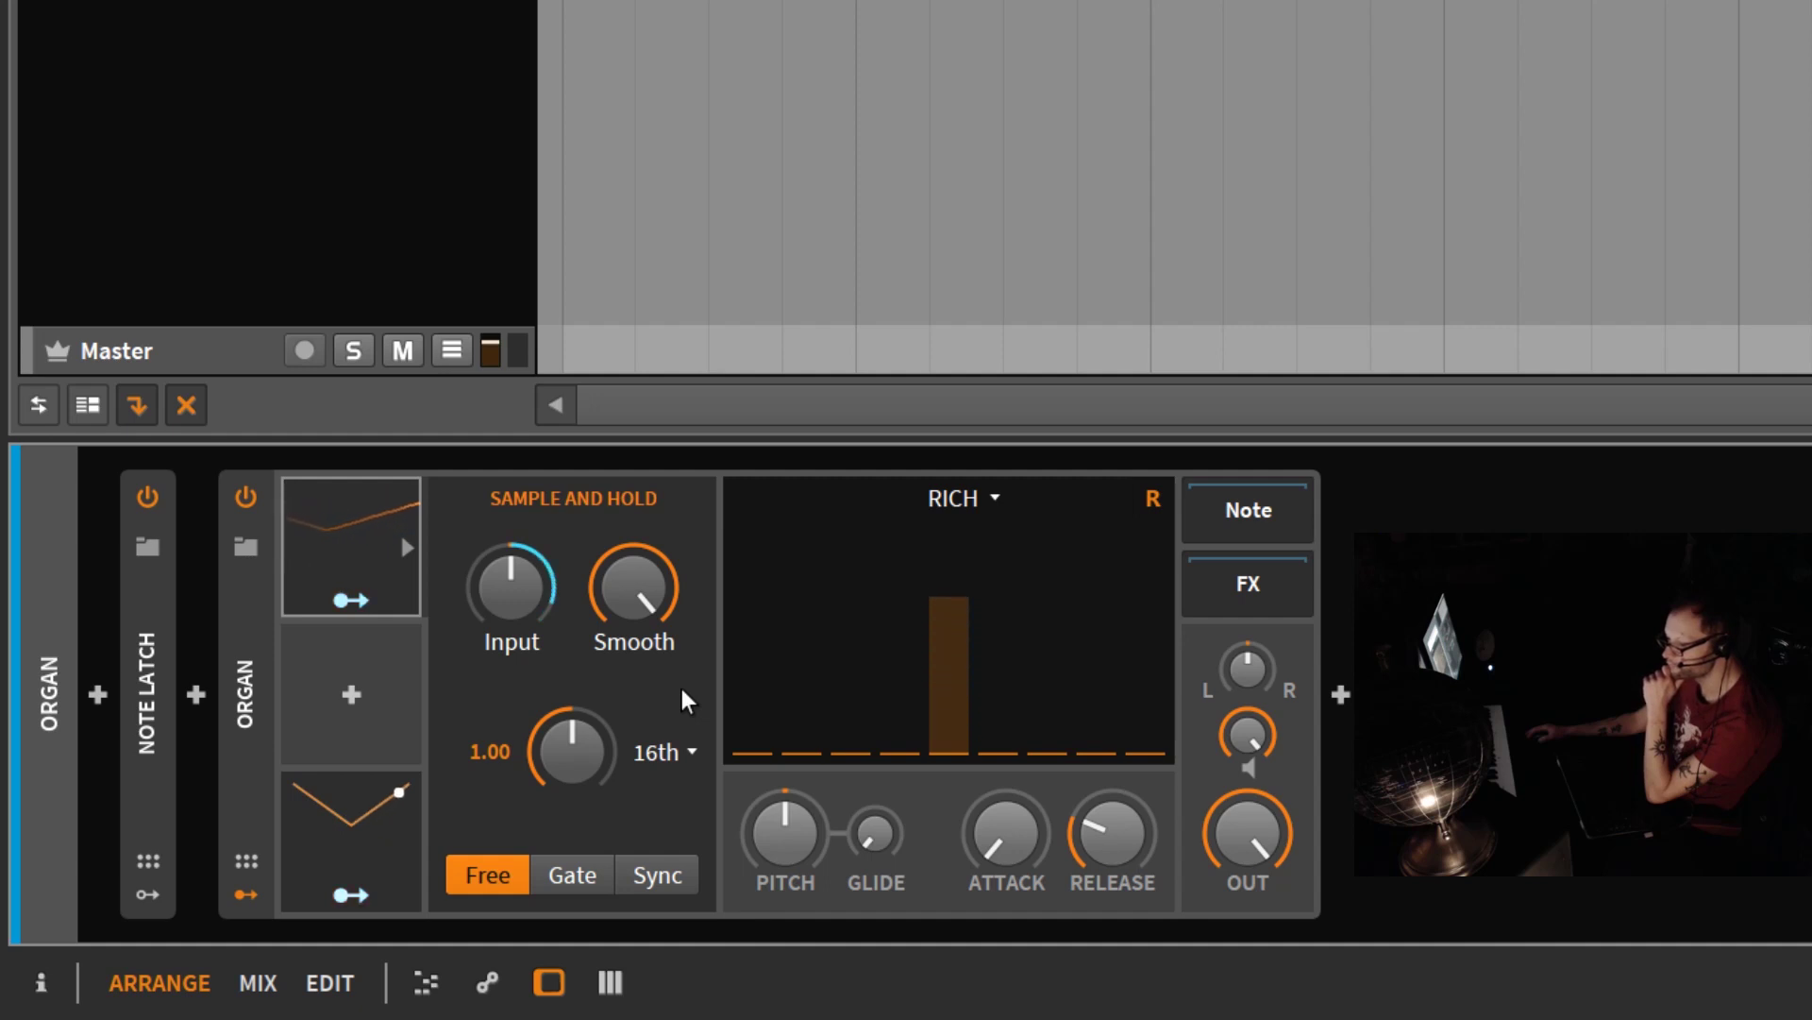
{"action": "left_click_drag", "start_coordinate": [648, 589], "coordinate": [647, 699]}
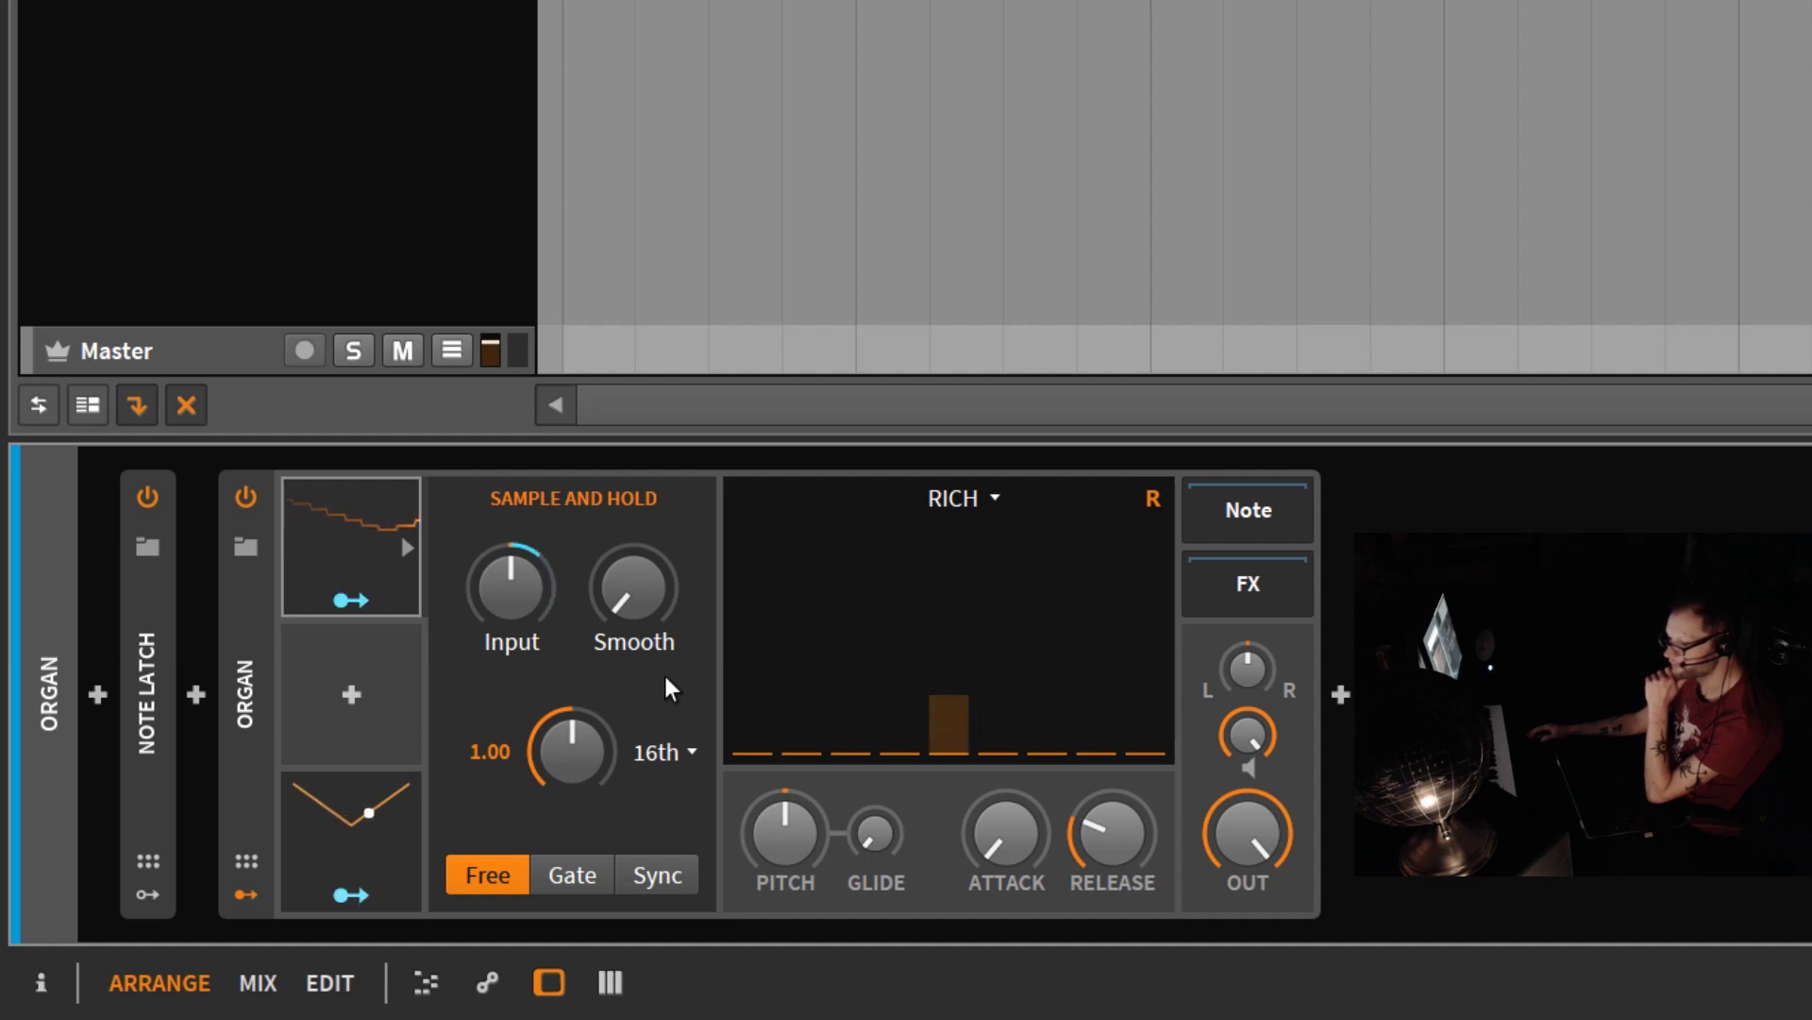
Expand the Note Latch device to view its settings, then collapse it.
{"action": "left_click", "coordinate": [155, 690]}
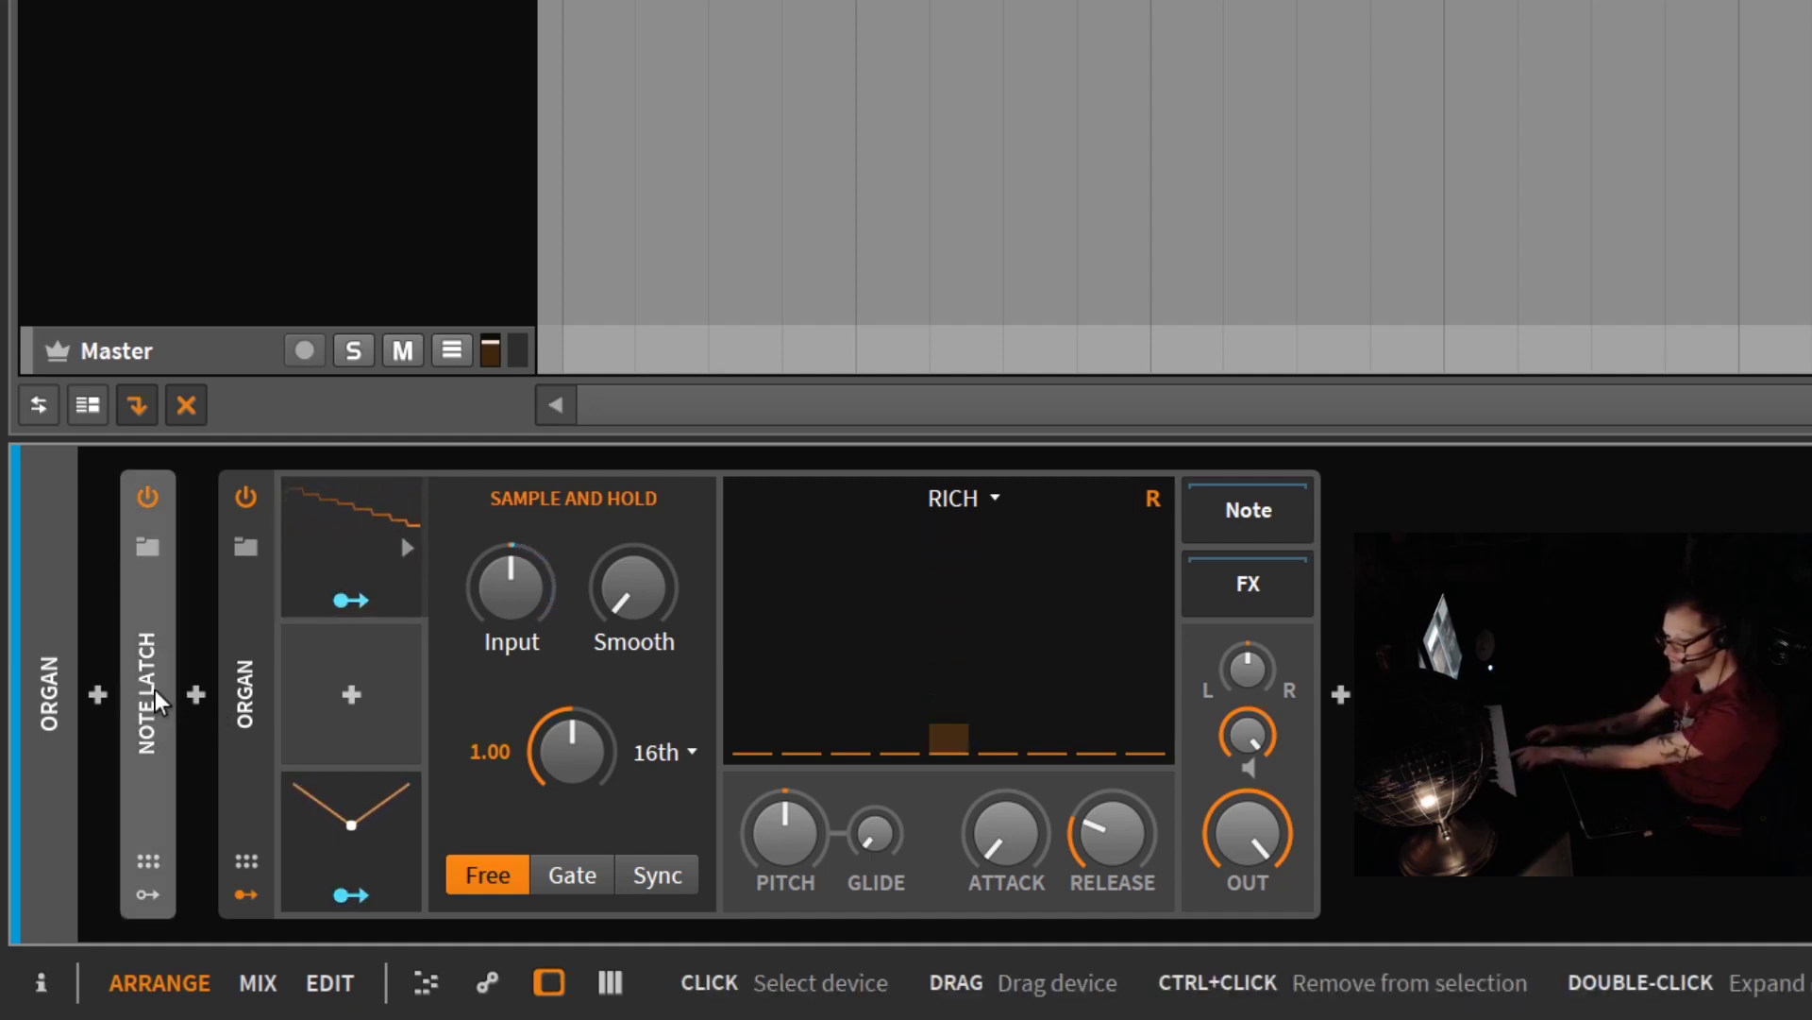
{"action": "double_click", "coordinate": [155, 689]}
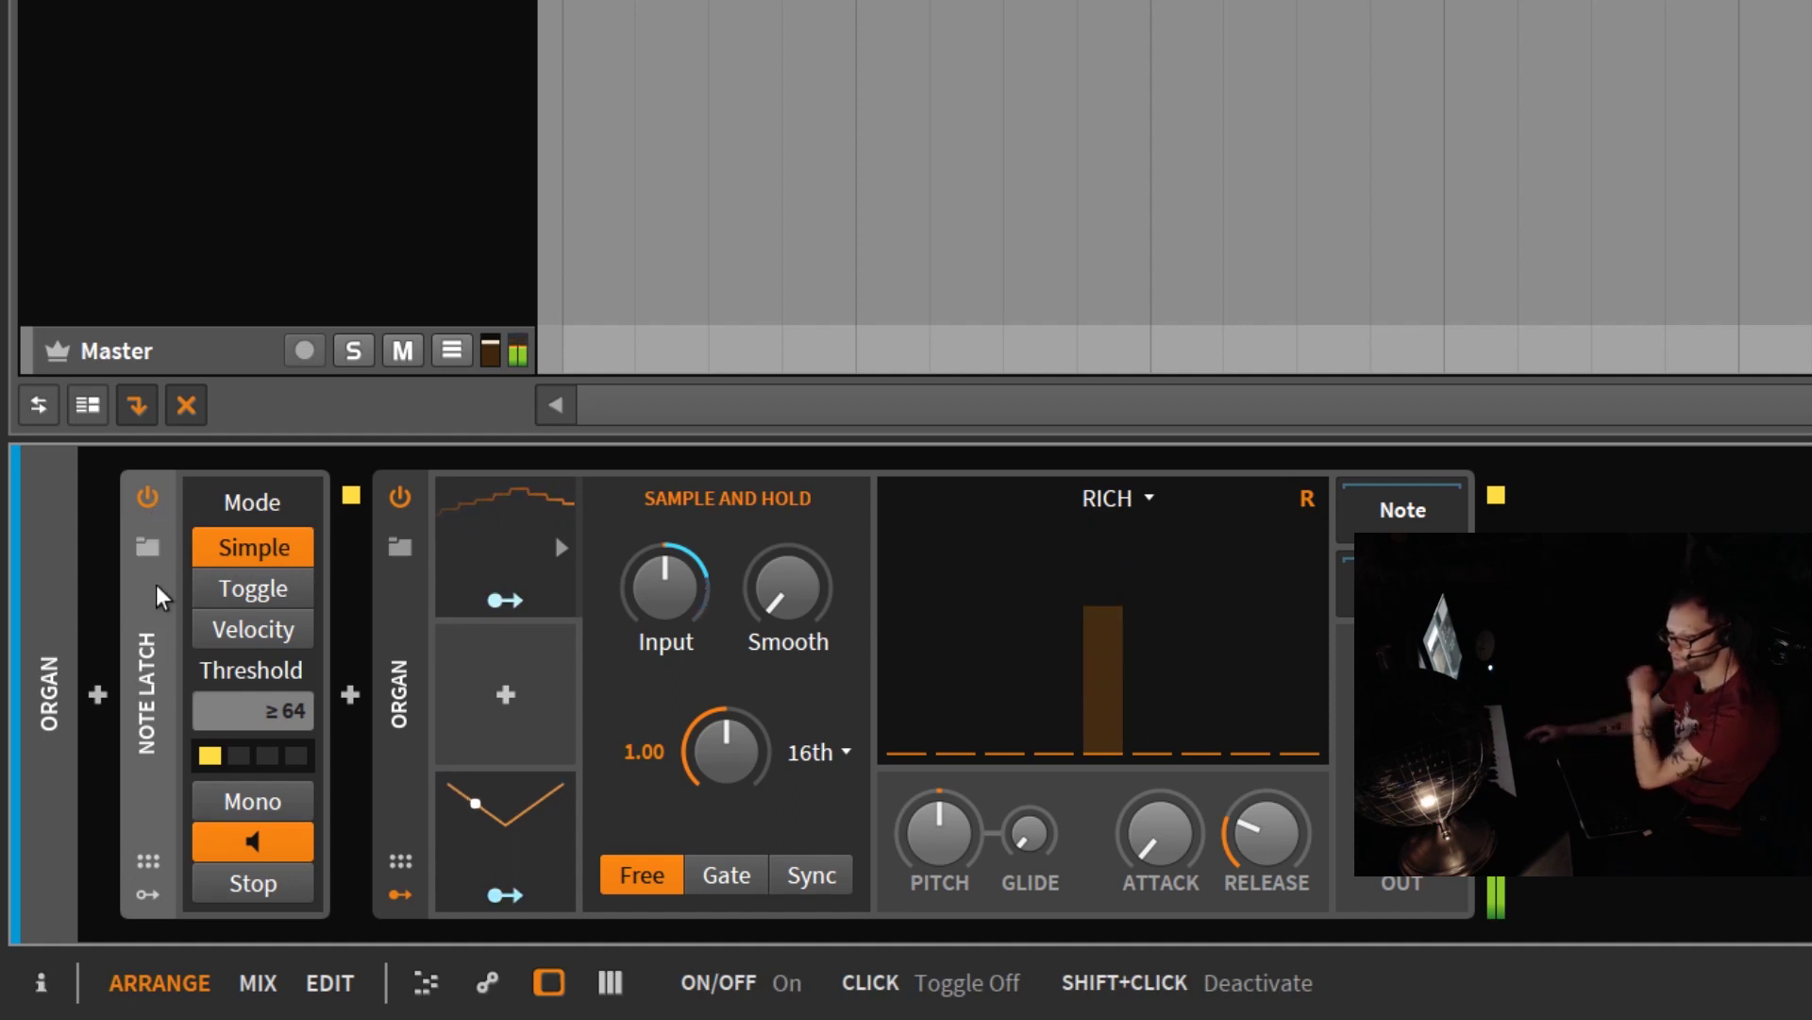
{"action": "double_click", "coordinate": [153, 633]}
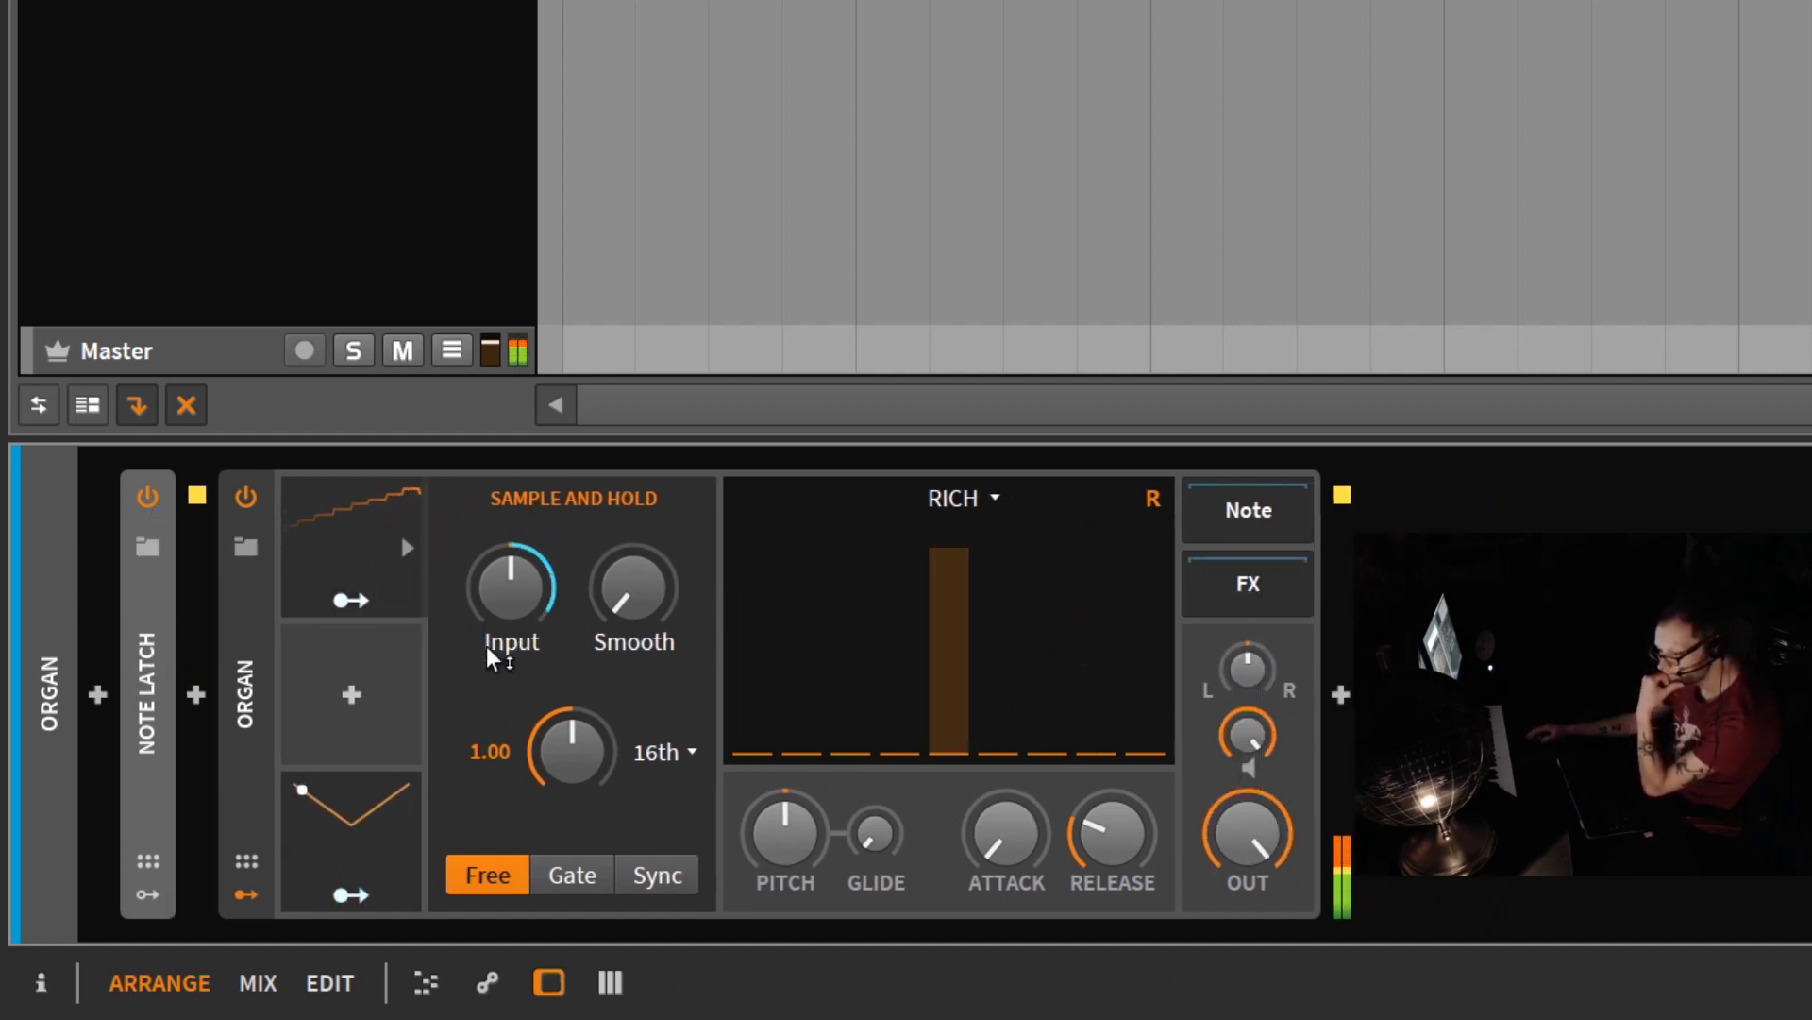
Switch the Sample and Hold clock timebase to 32nd, then to 4th notes.
{"action": "left_click", "coordinate": [648, 752]}
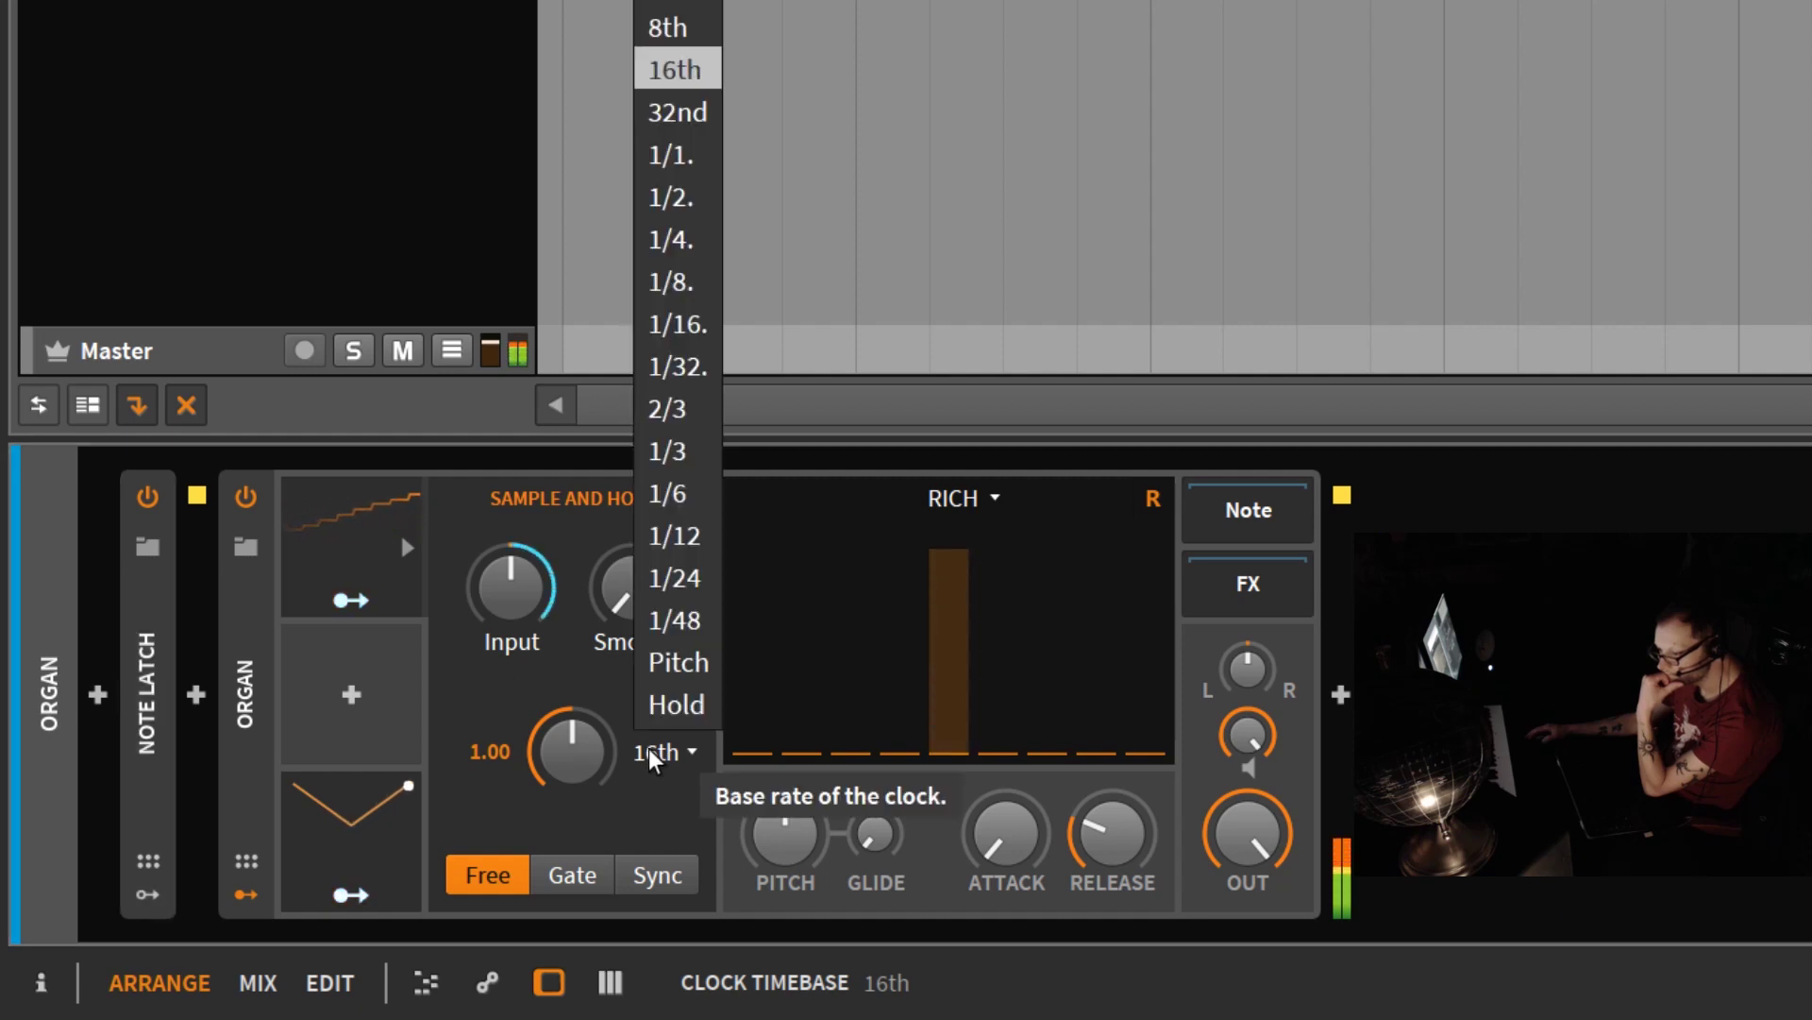
{"action": "left_click", "coordinate": [700, 126]}
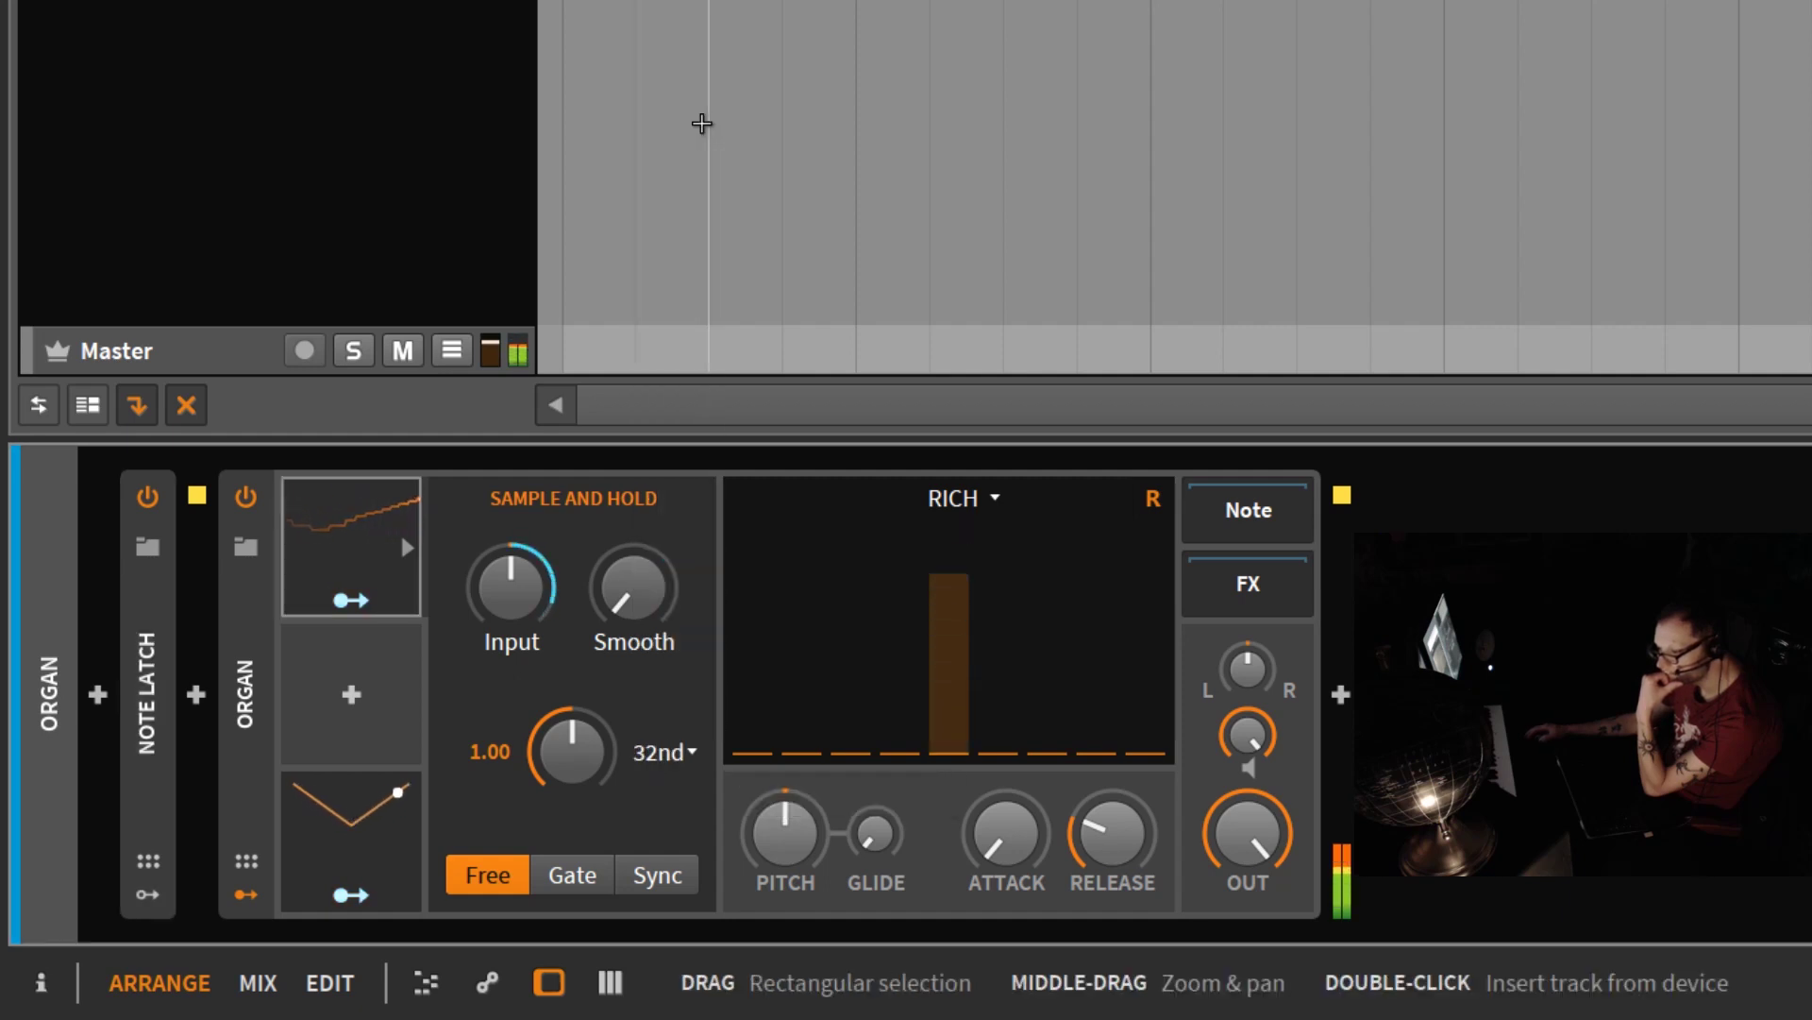
{"action": "left_click", "coordinate": [654, 752]}
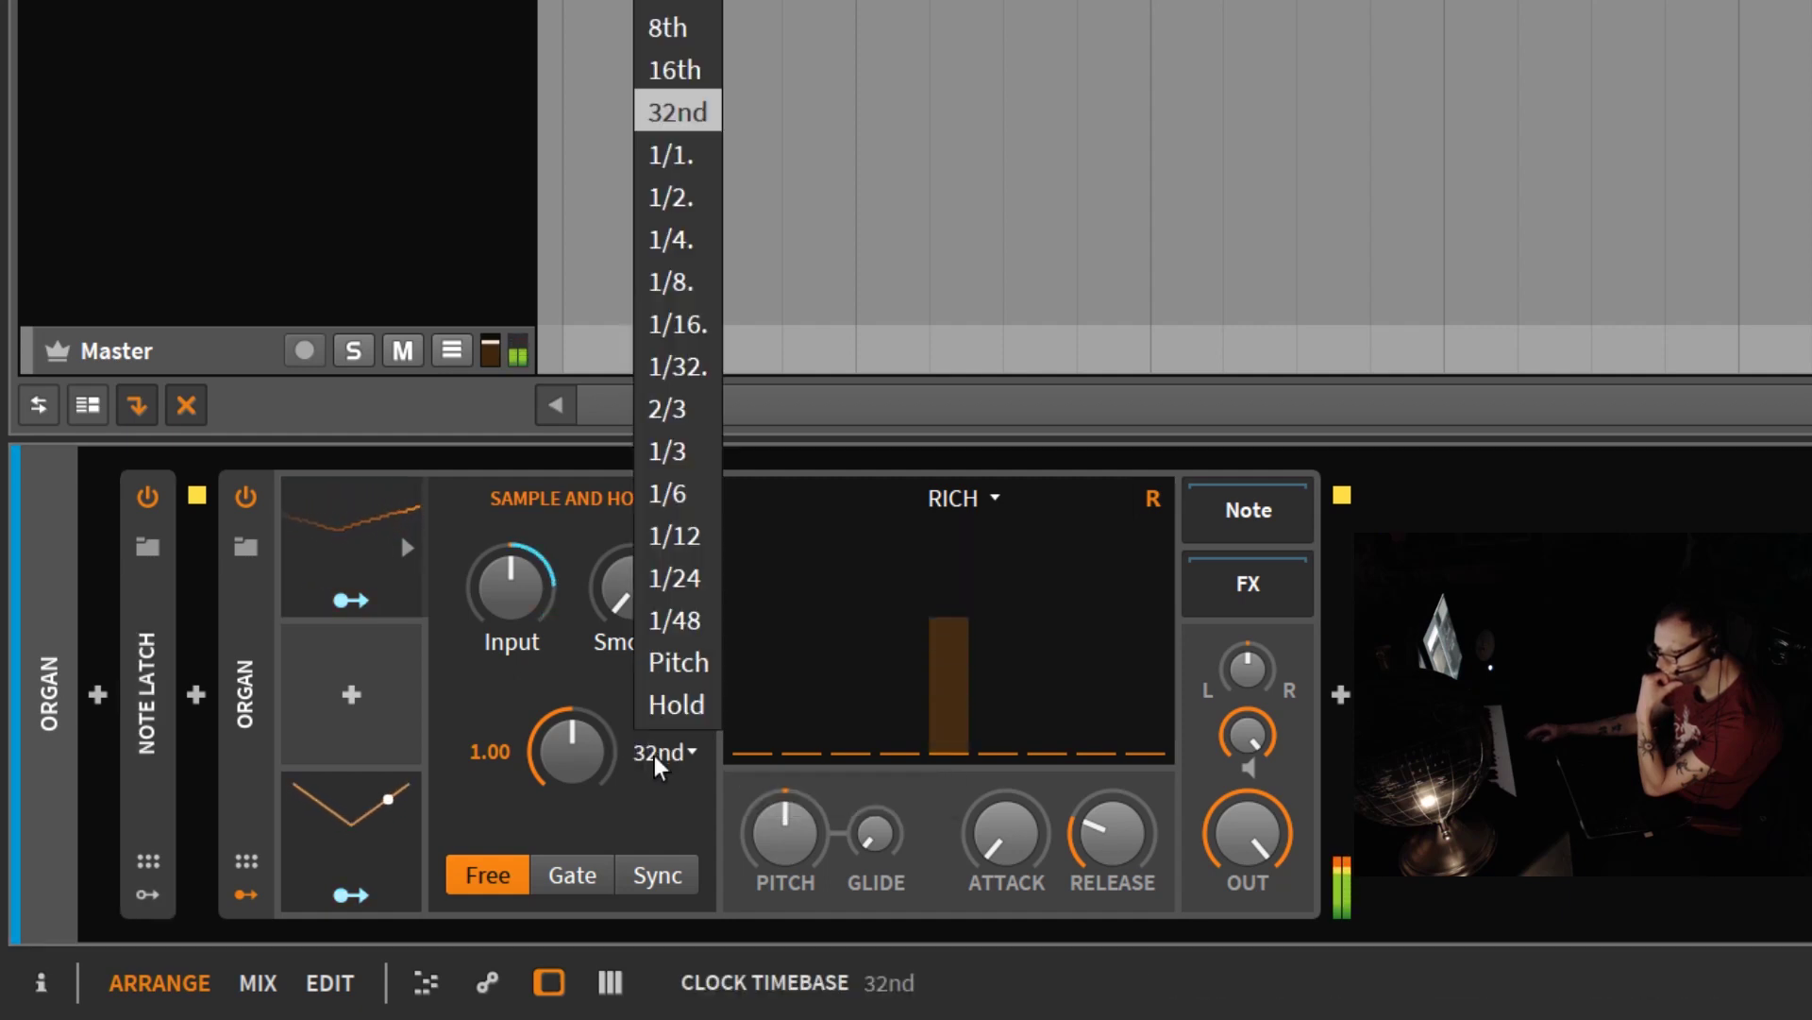
{"action": "left_click", "coordinate": [704, 5]}
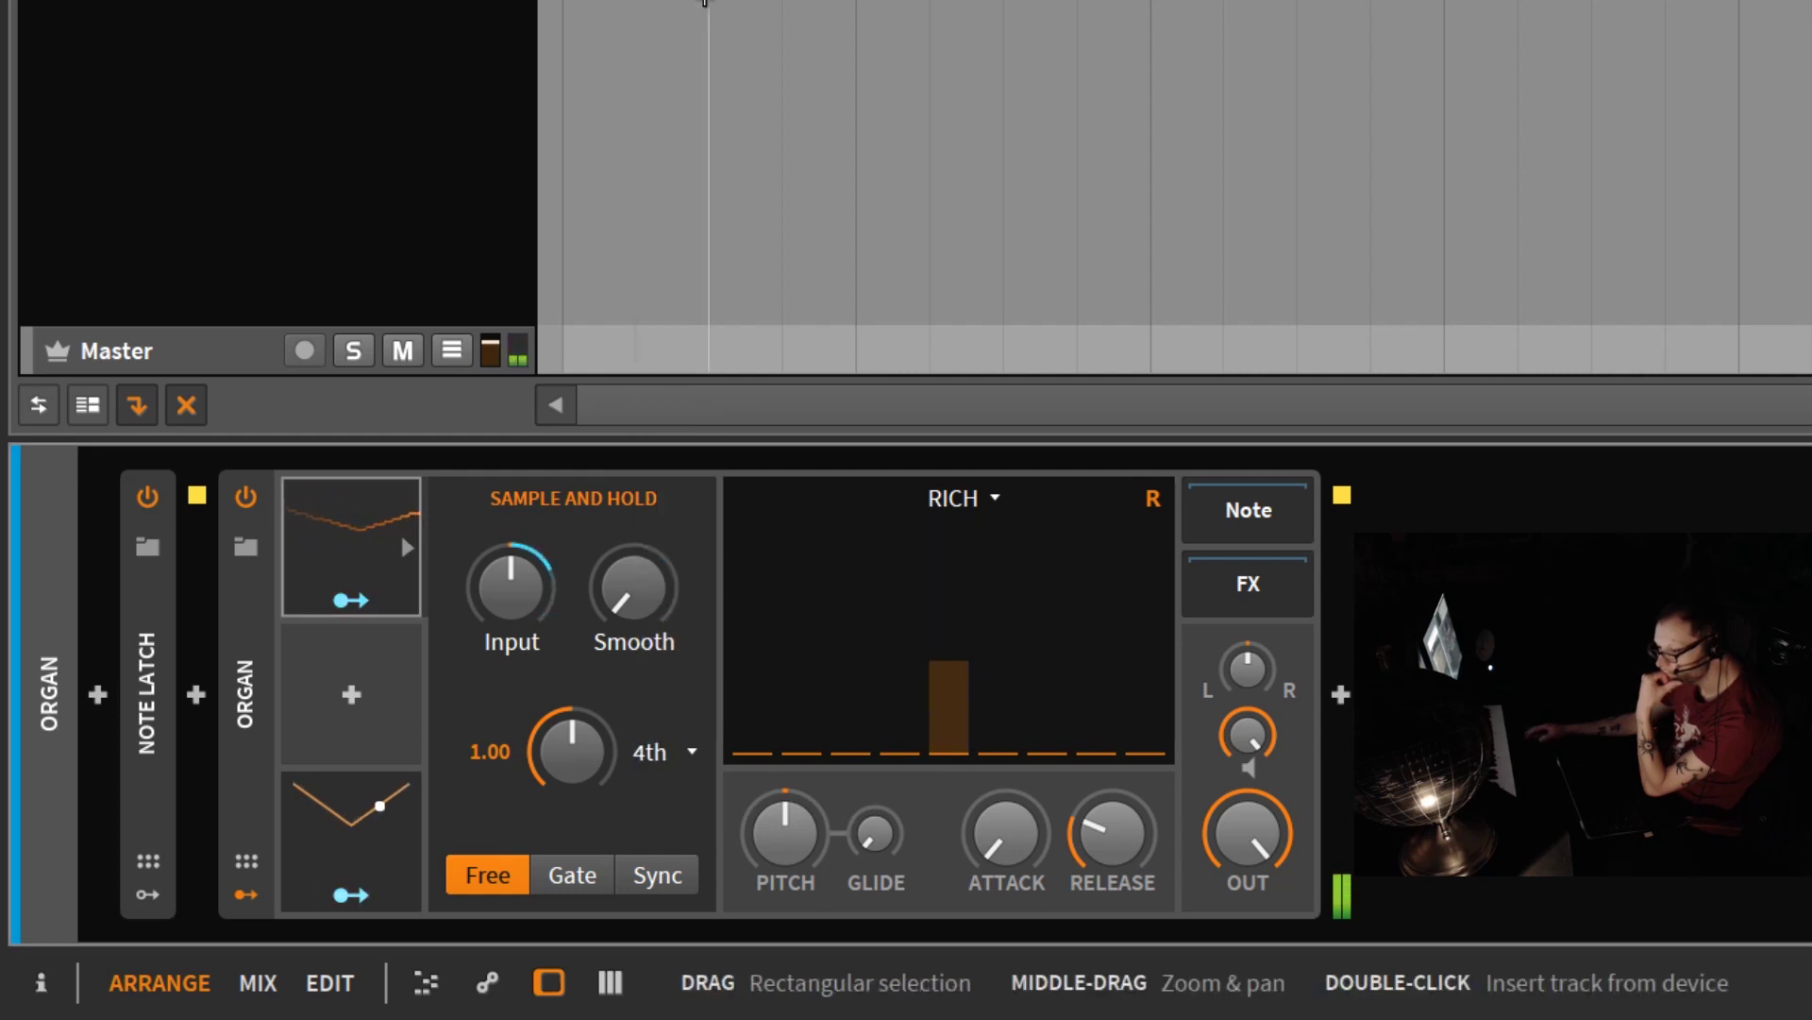
{"action": "left_click", "coordinate": [693, 751]}
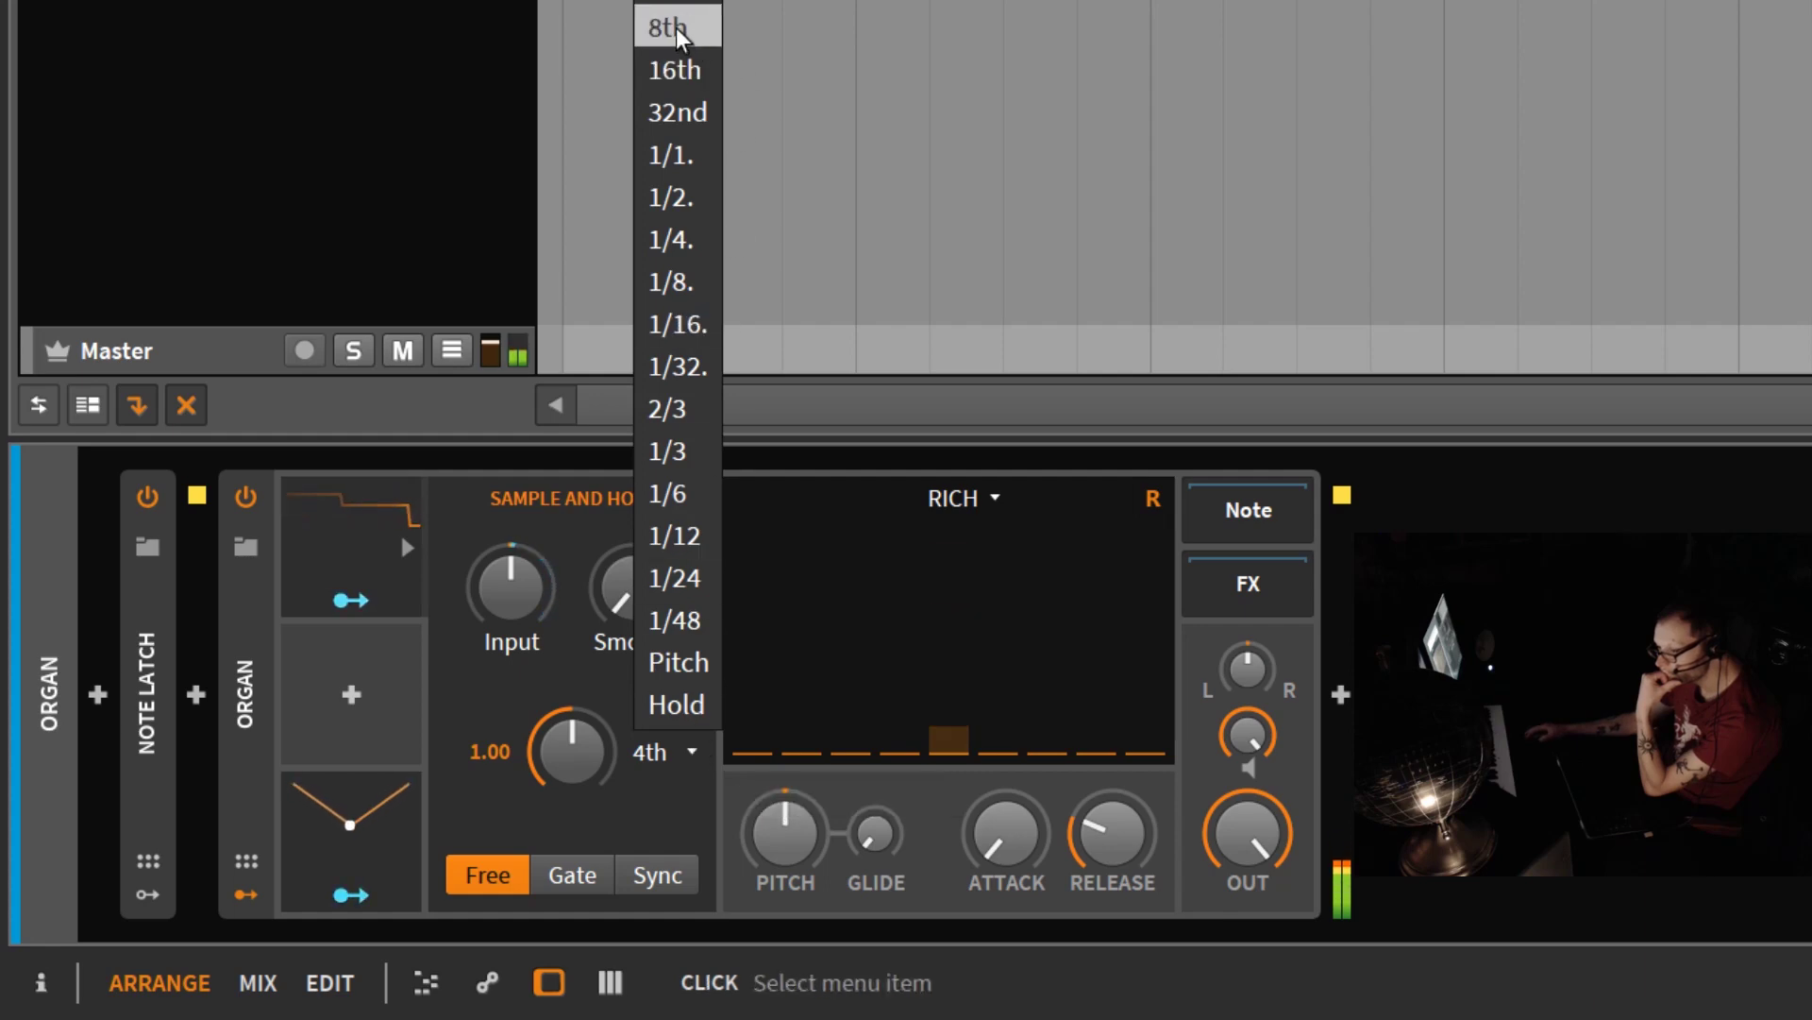
Raise the Sample and Hold clock rate and Smooth, then reset the rate to 1.00.
{"action": "left_click", "coordinate": [676, 808]}
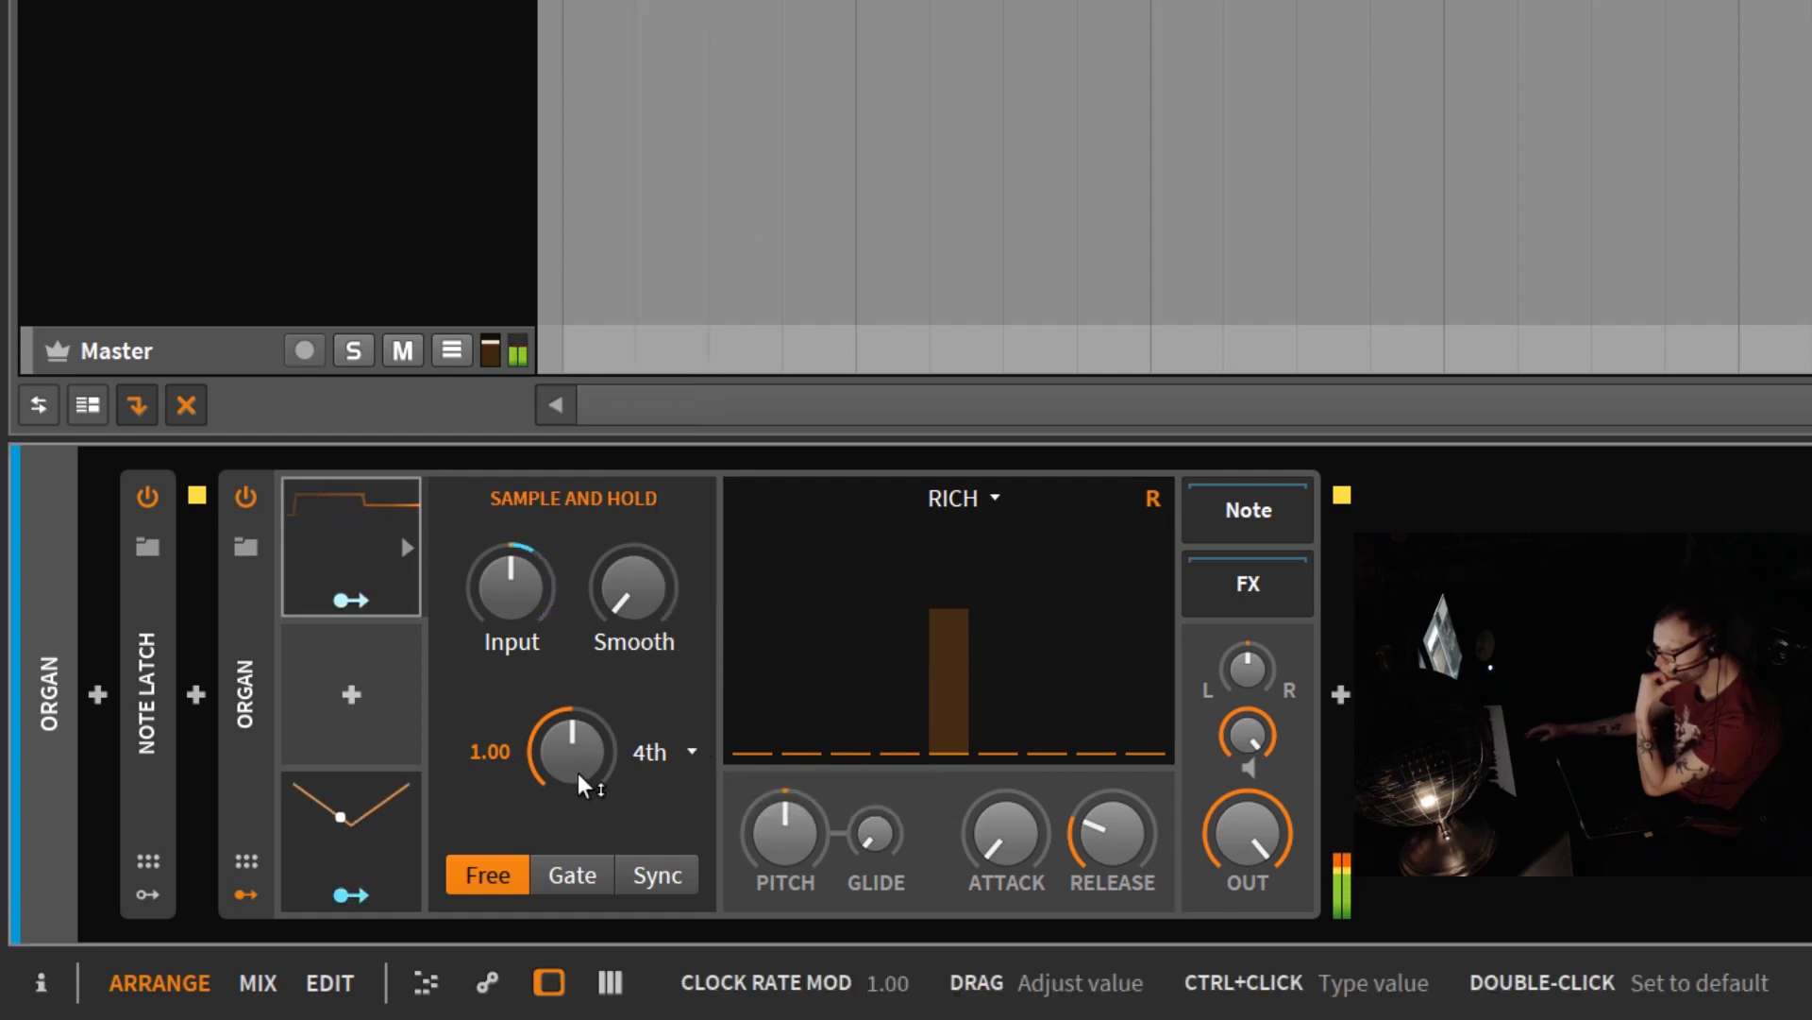
{"action": "left_click_drag", "start_coordinate": [570, 767], "coordinate": [570, 406]}
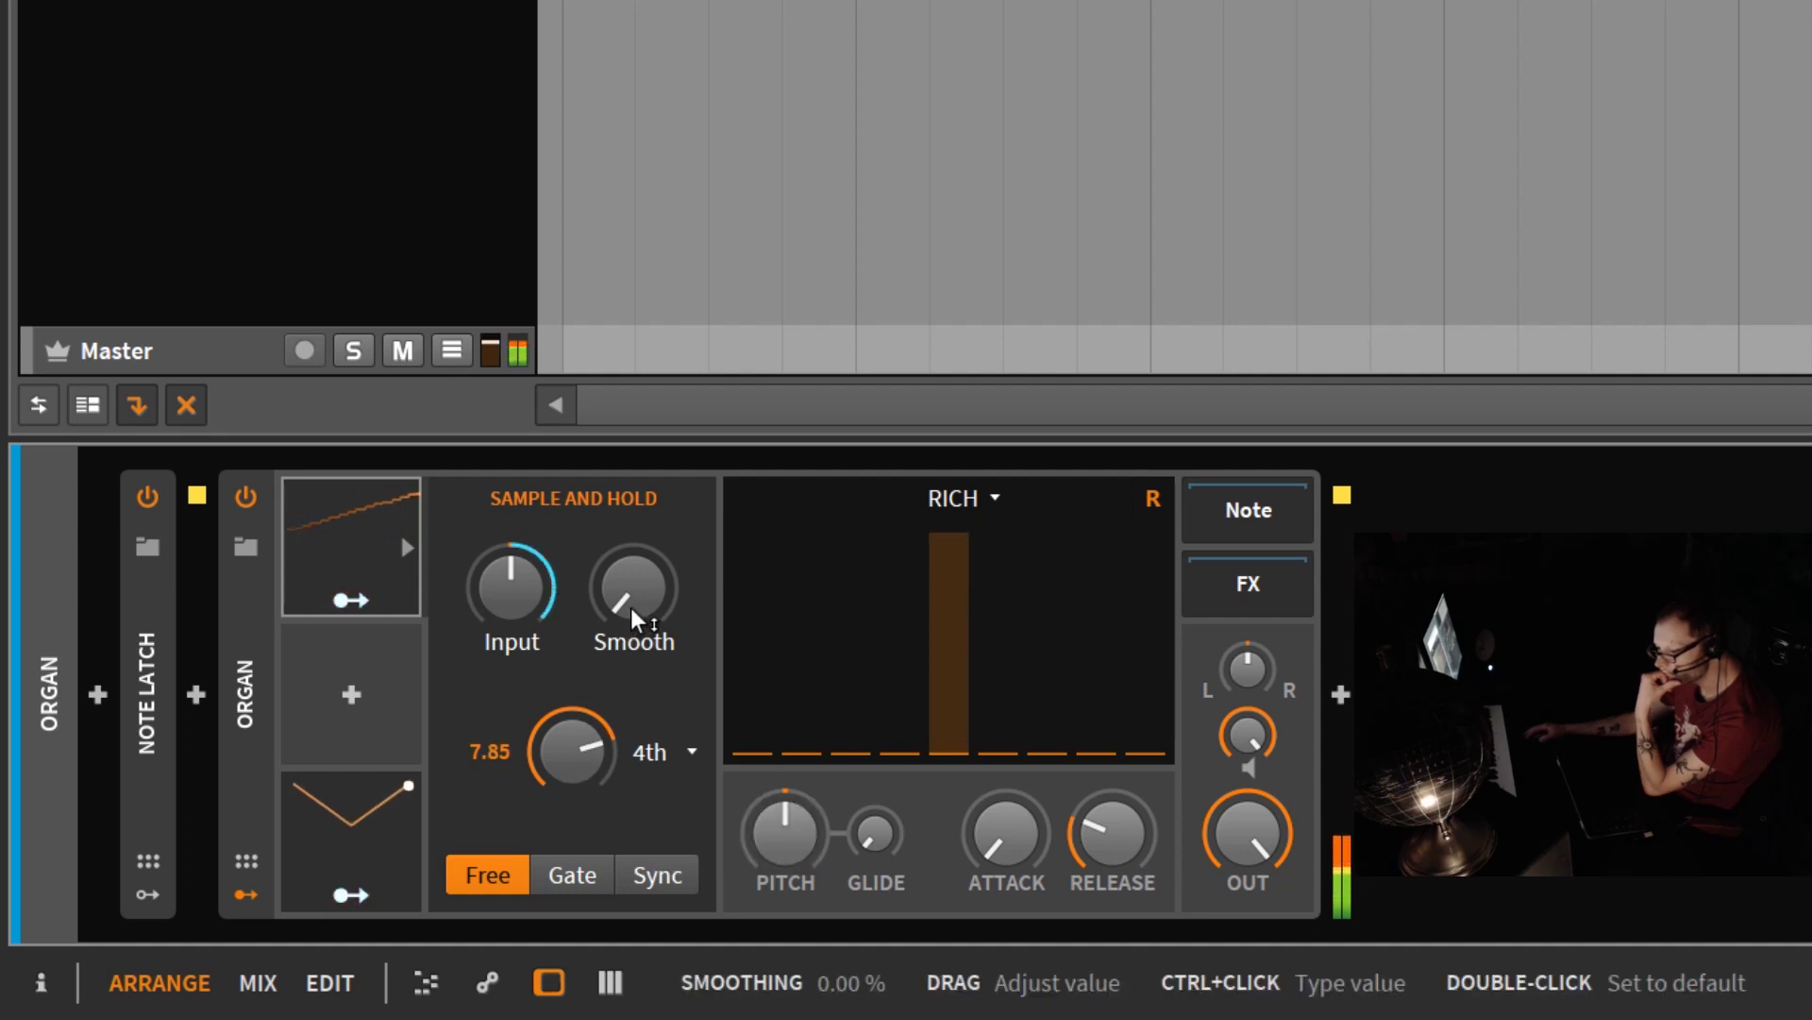
{"action": "left_click_drag", "start_coordinate": [631, 604], "coordinate": [575, 803]}
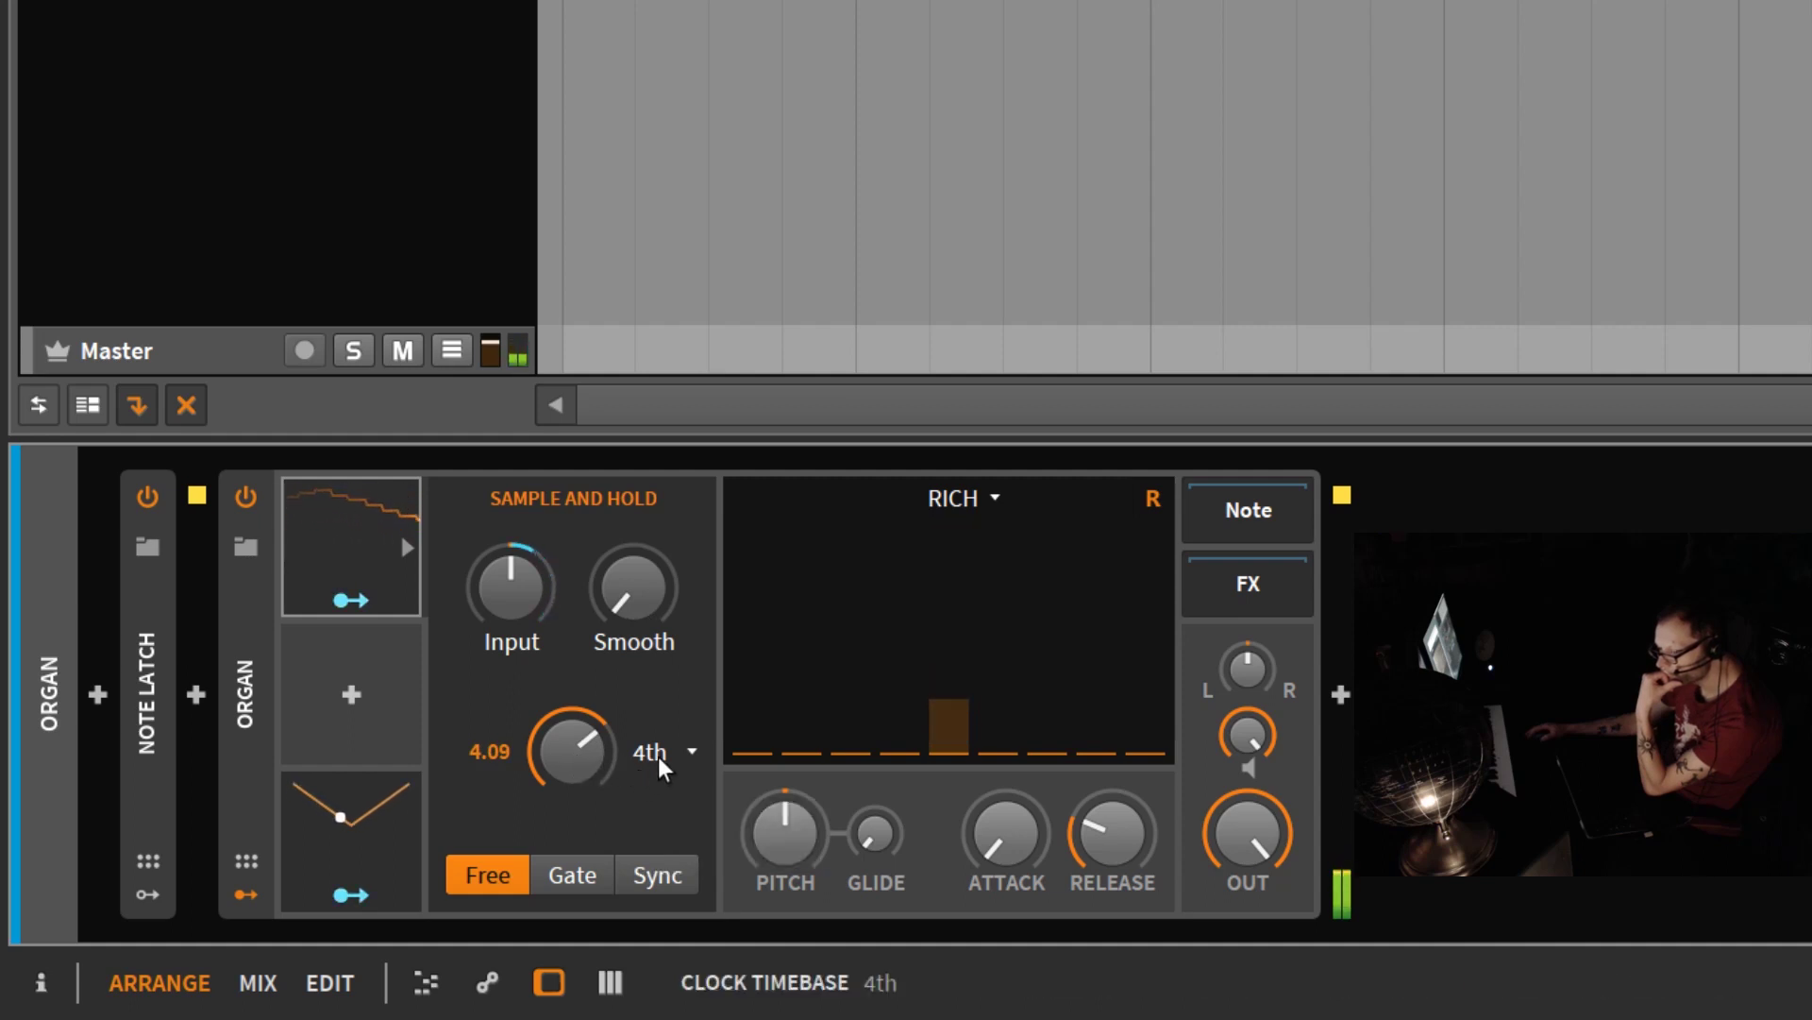
{"action": "double_click", "coordinate": [571, 760]}
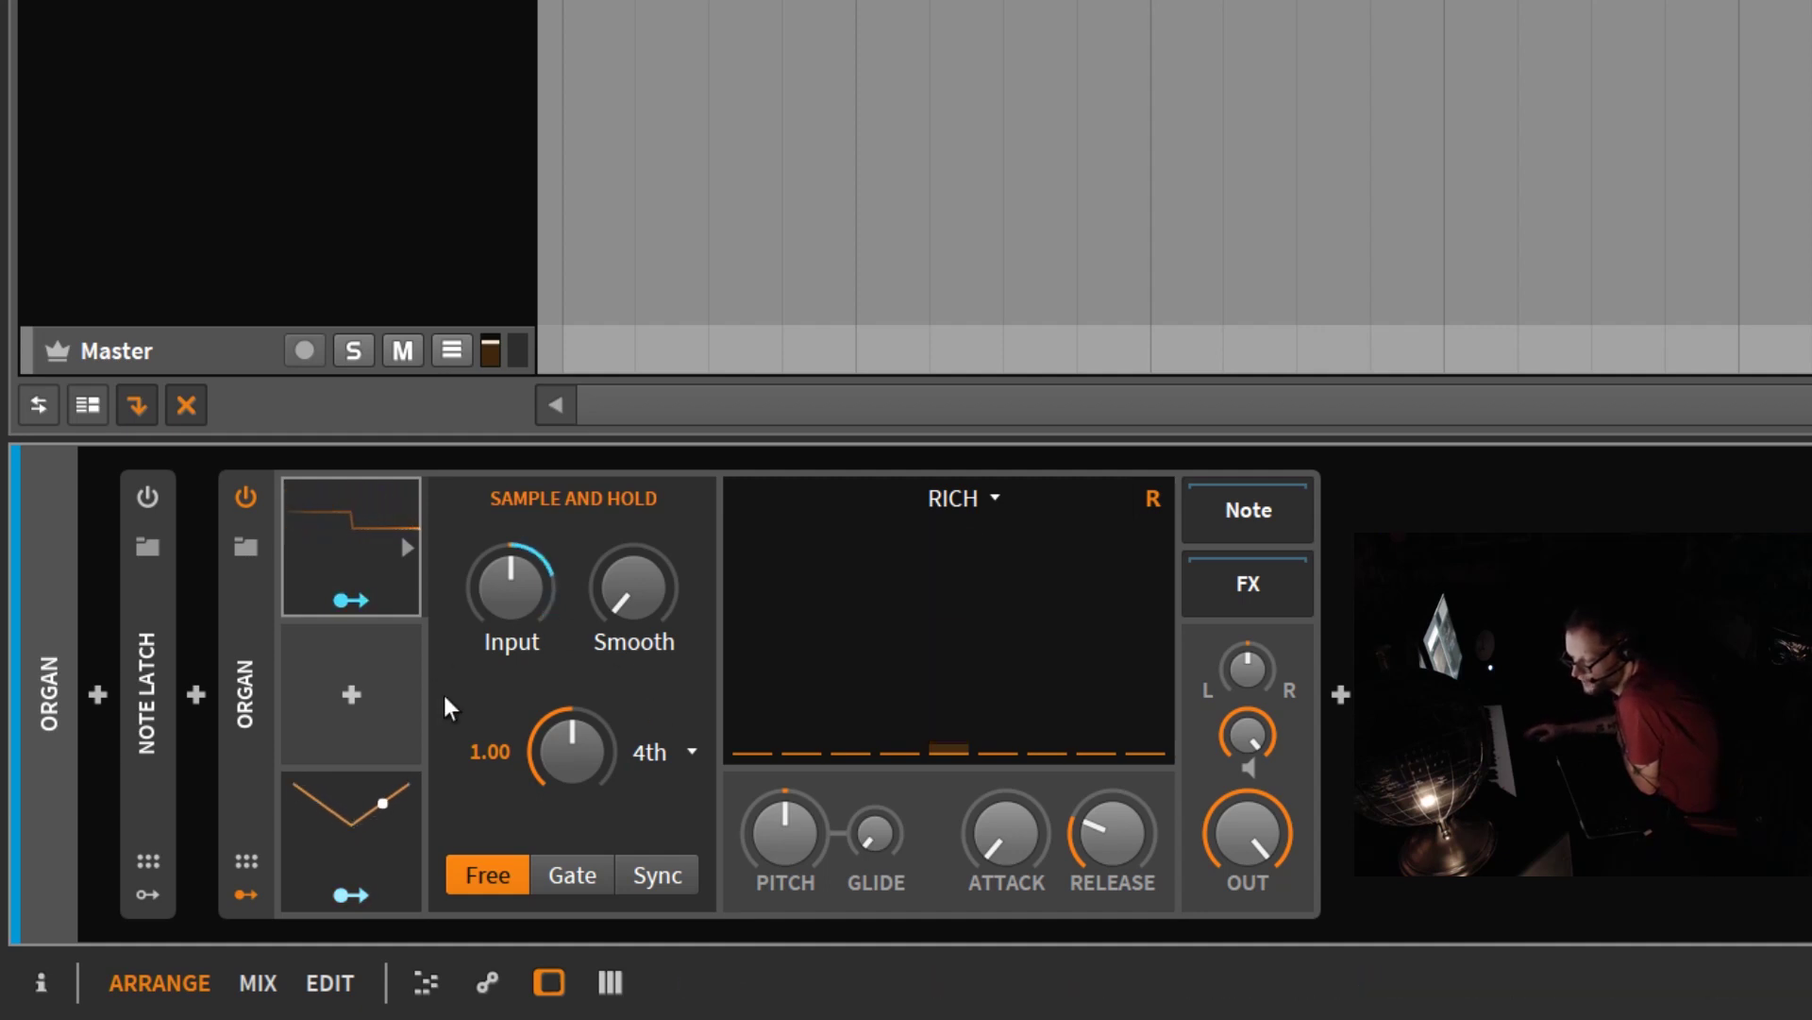
Change the LFO rate division from bar to 16th and go back to Sample and Hold.
{"action": "left_click", "coordinate": [404, 836]}
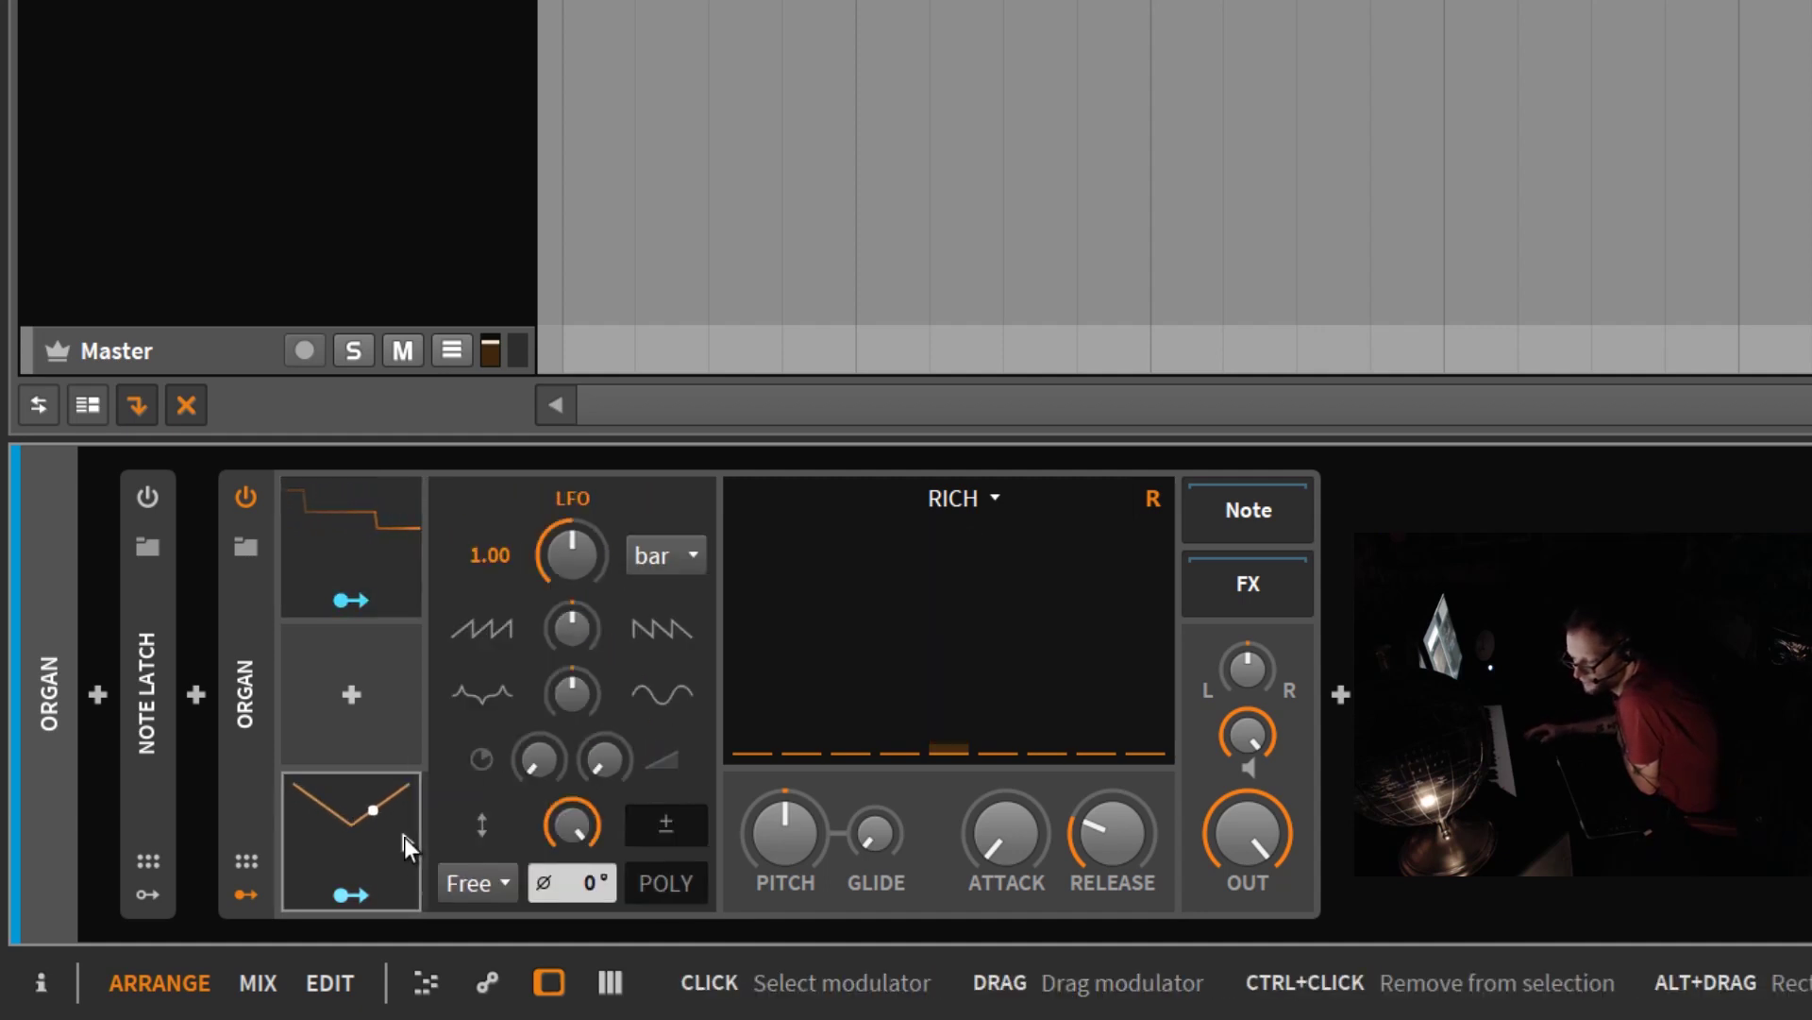
{"action": "left_click", "coordinate": [667, 557]}
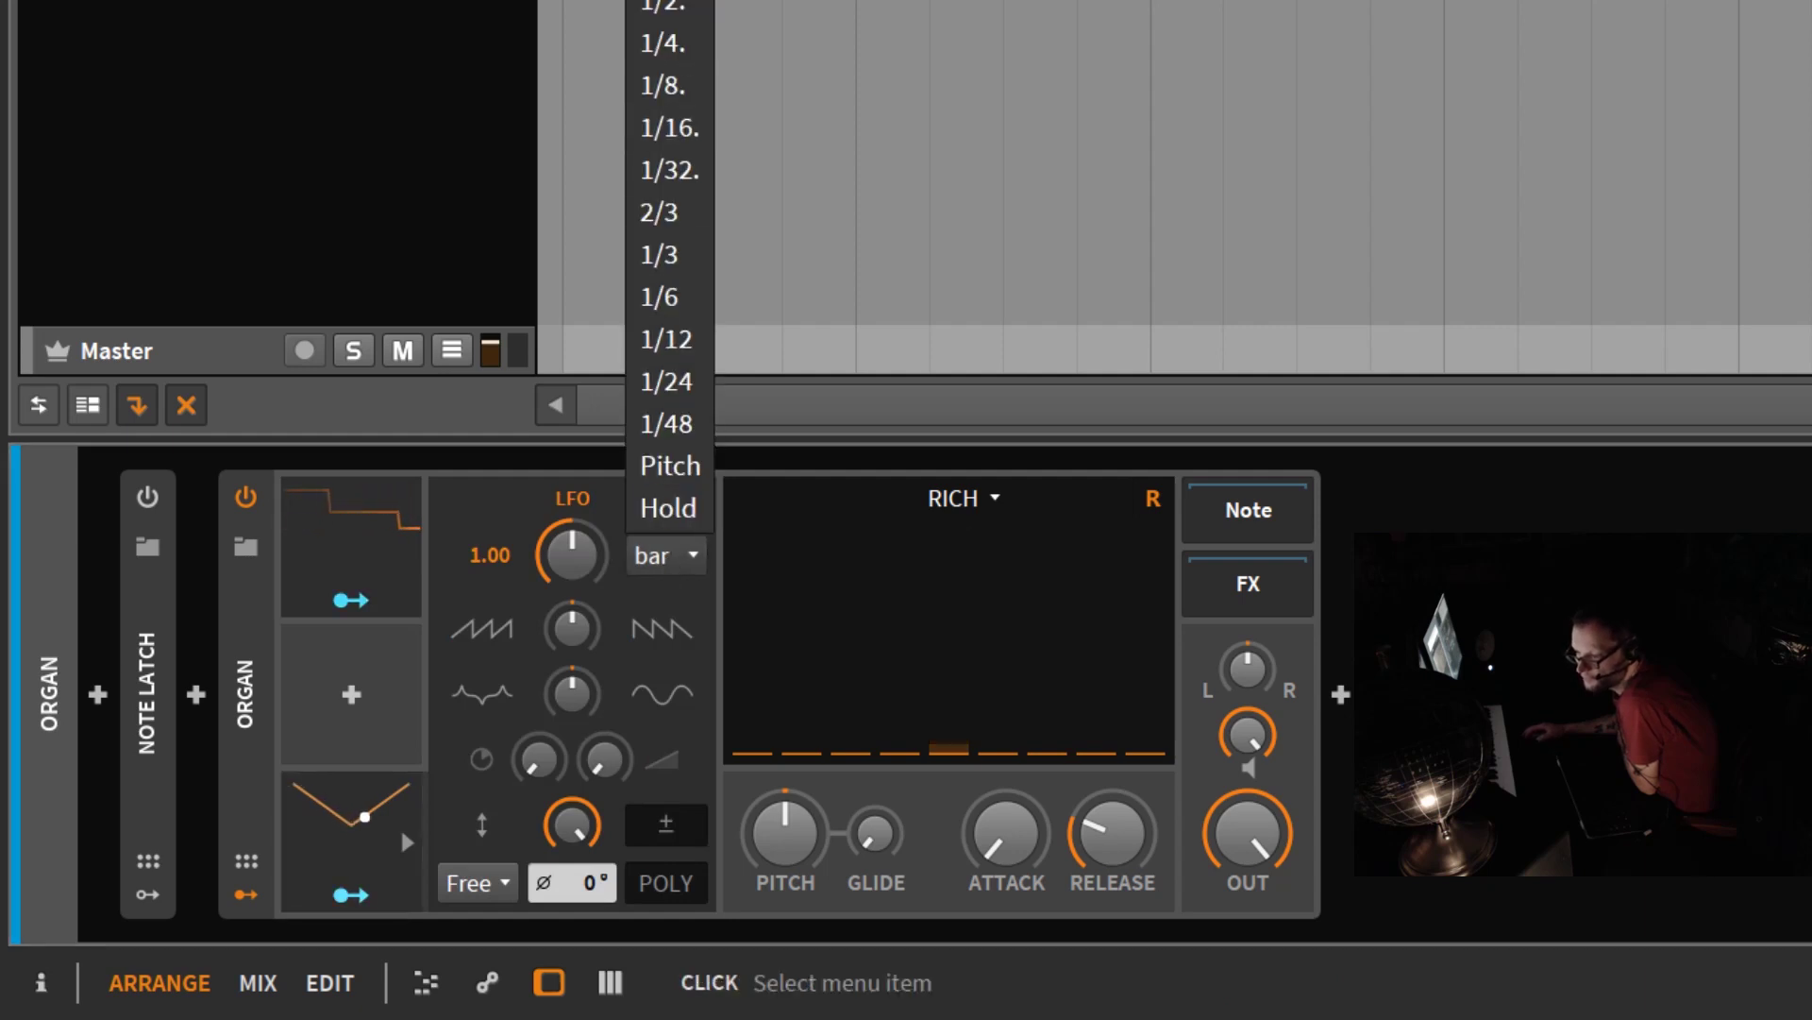
{"action": "left_click", "coordinate": [665, 5]}
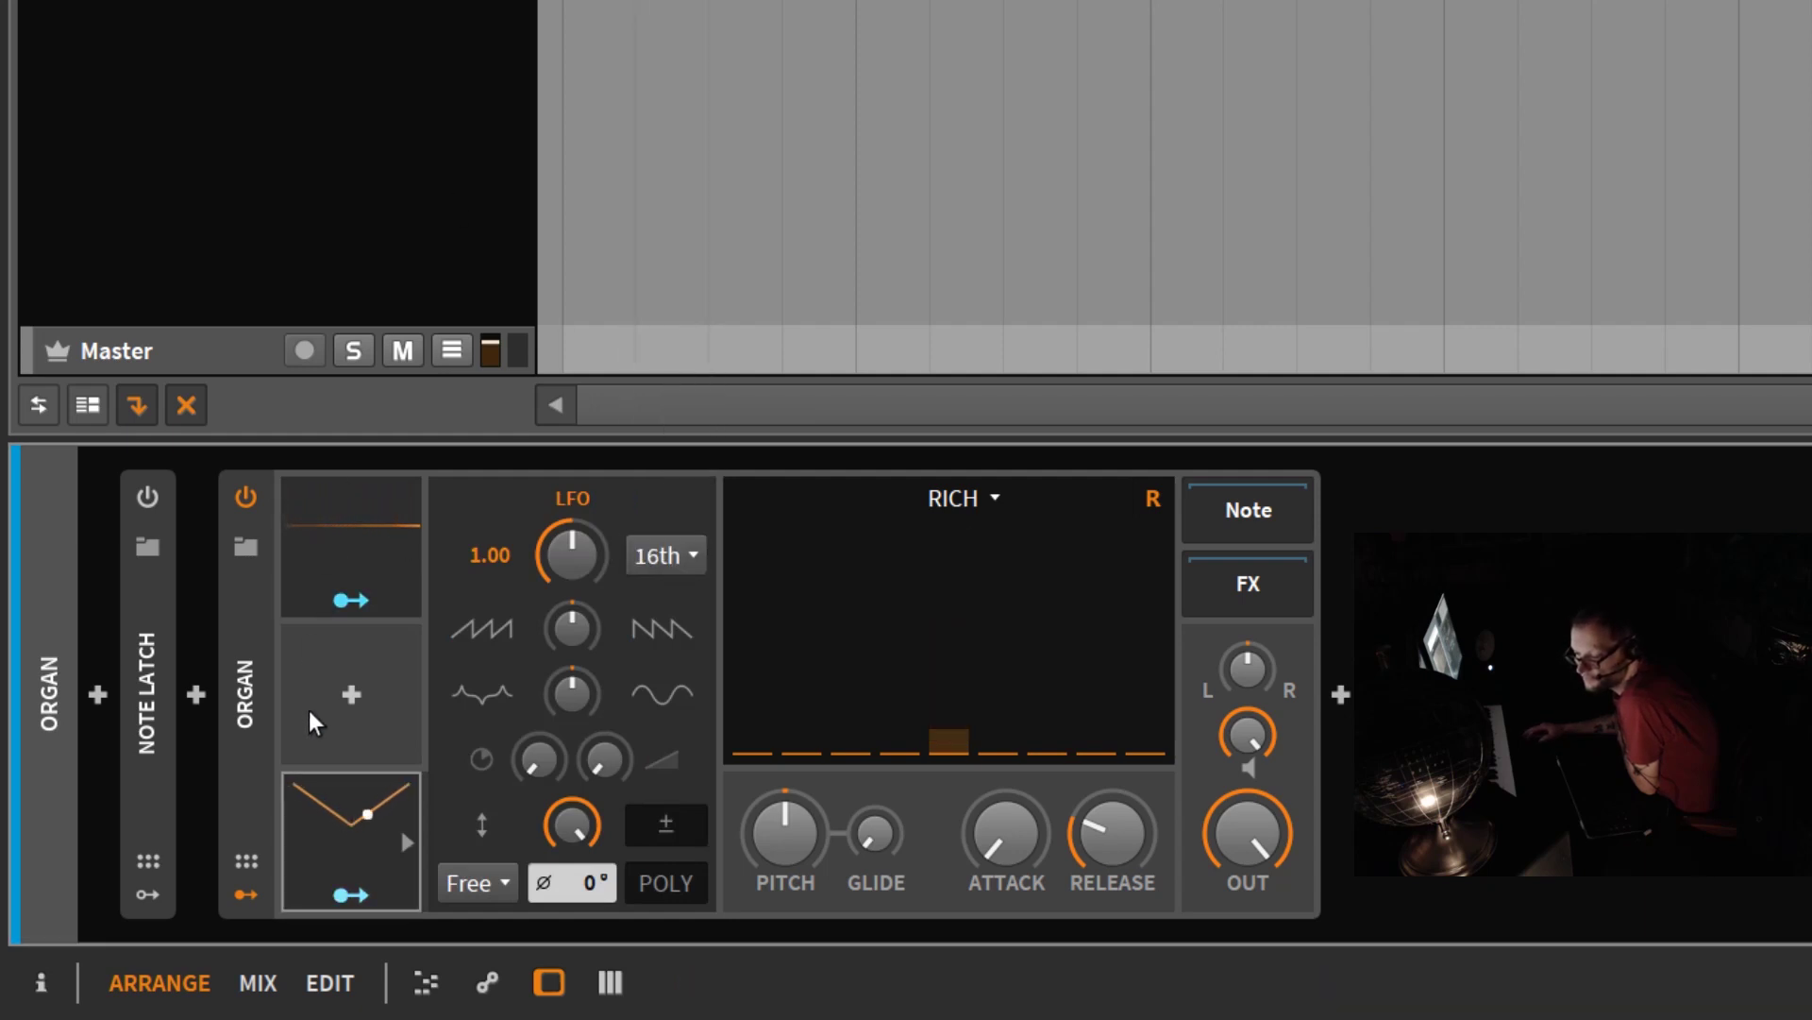
{"action": "left_click", "coordinate": [398, 590]}
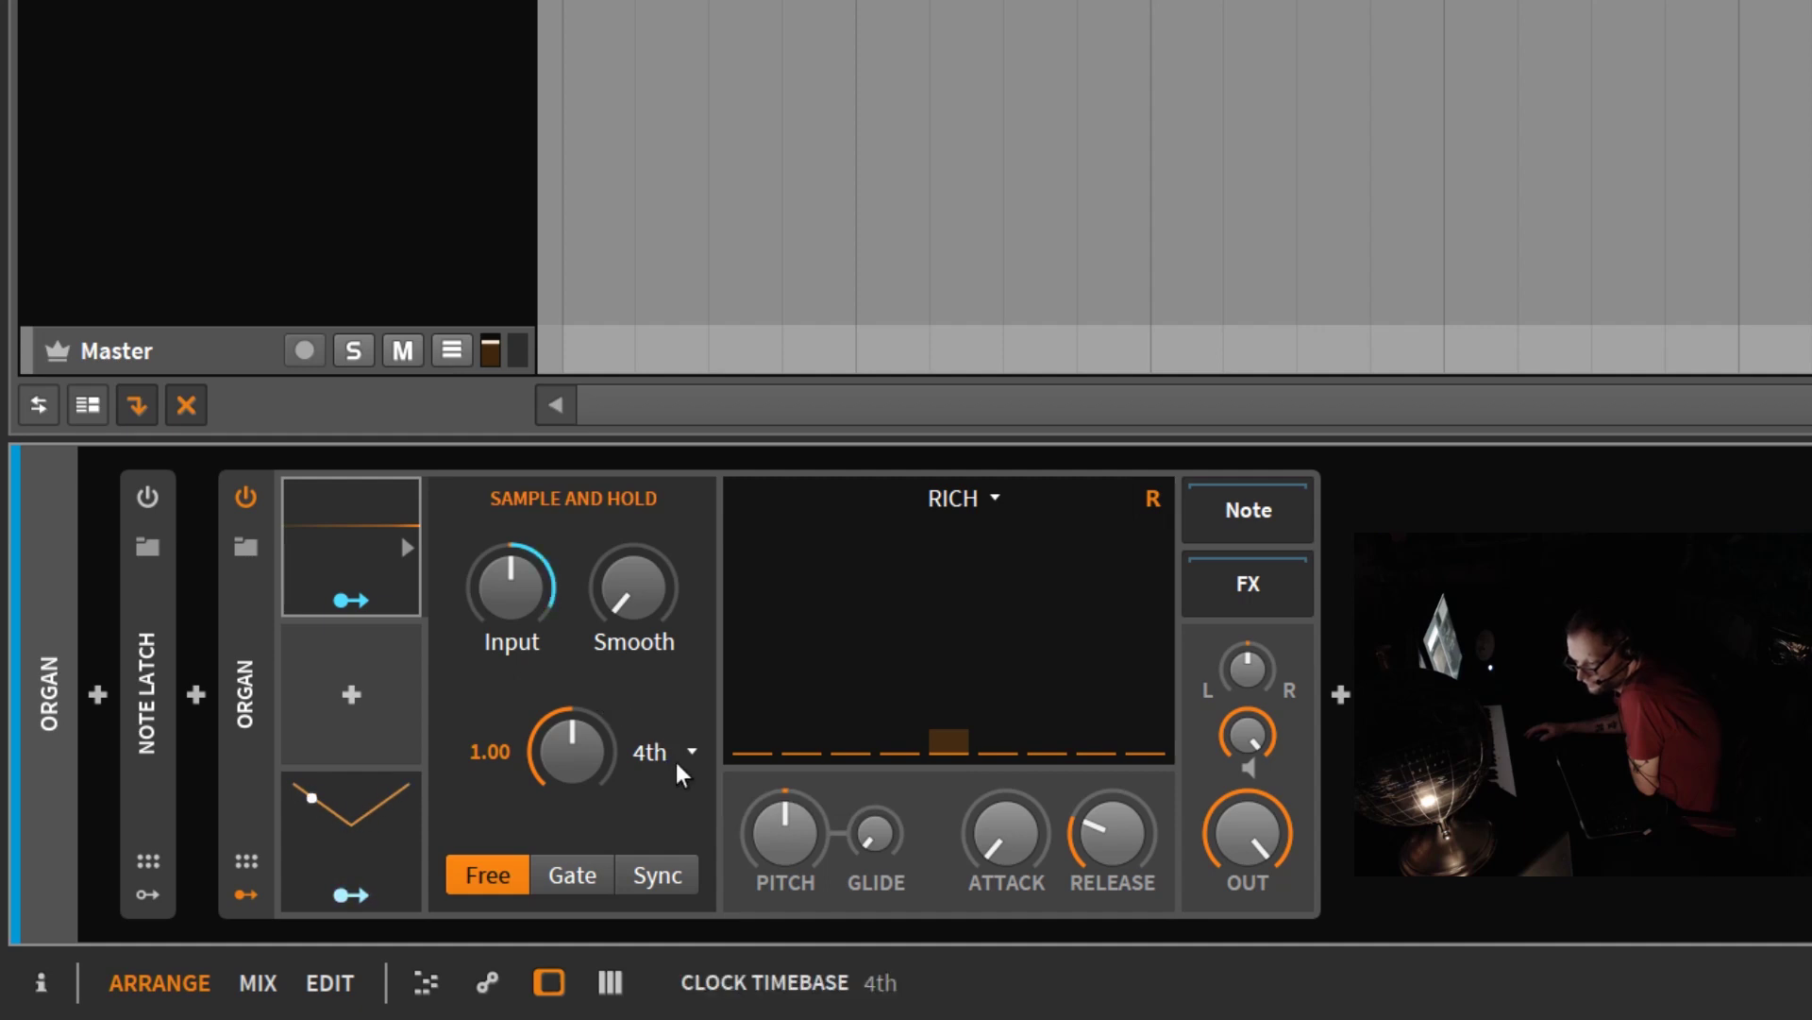
{"action": "left_click", "coordinate": [585, 746]}
{"action": "left_click_drag", "start_coordinate": [585, 746], "coordinate": [585, 710]}
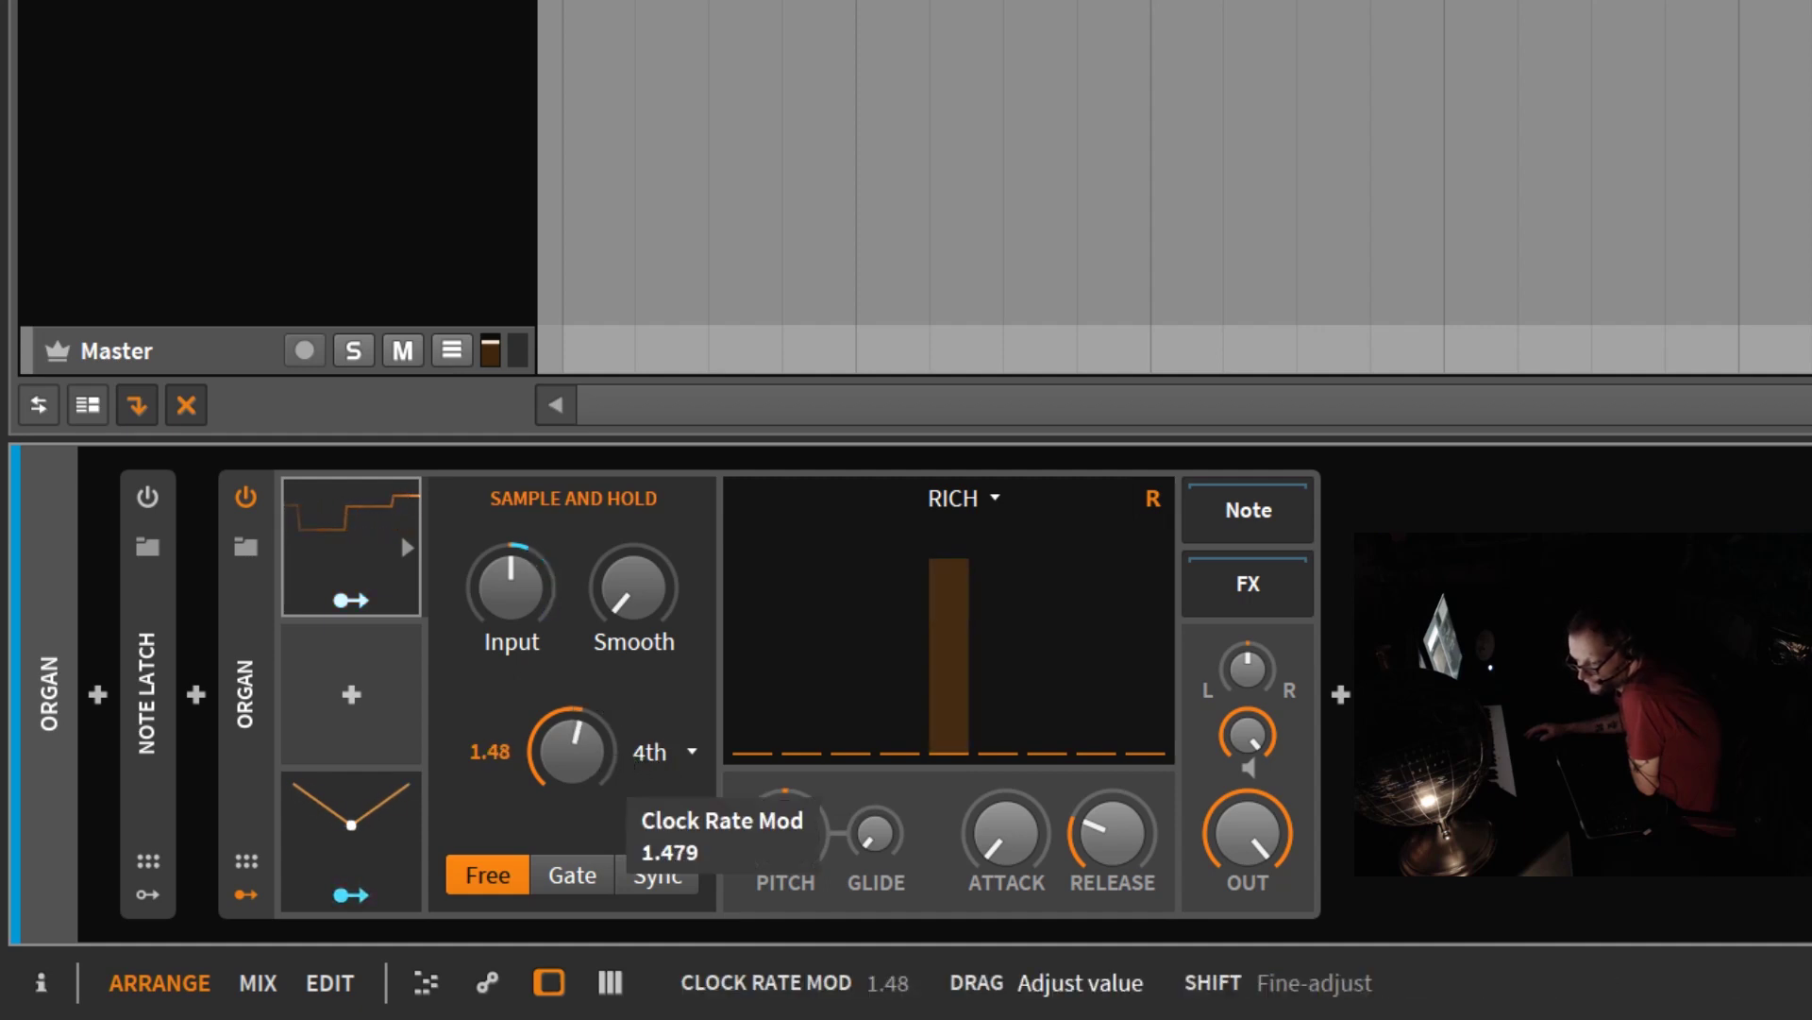
{"action": "double_click", "coordinate": [585, 746]}
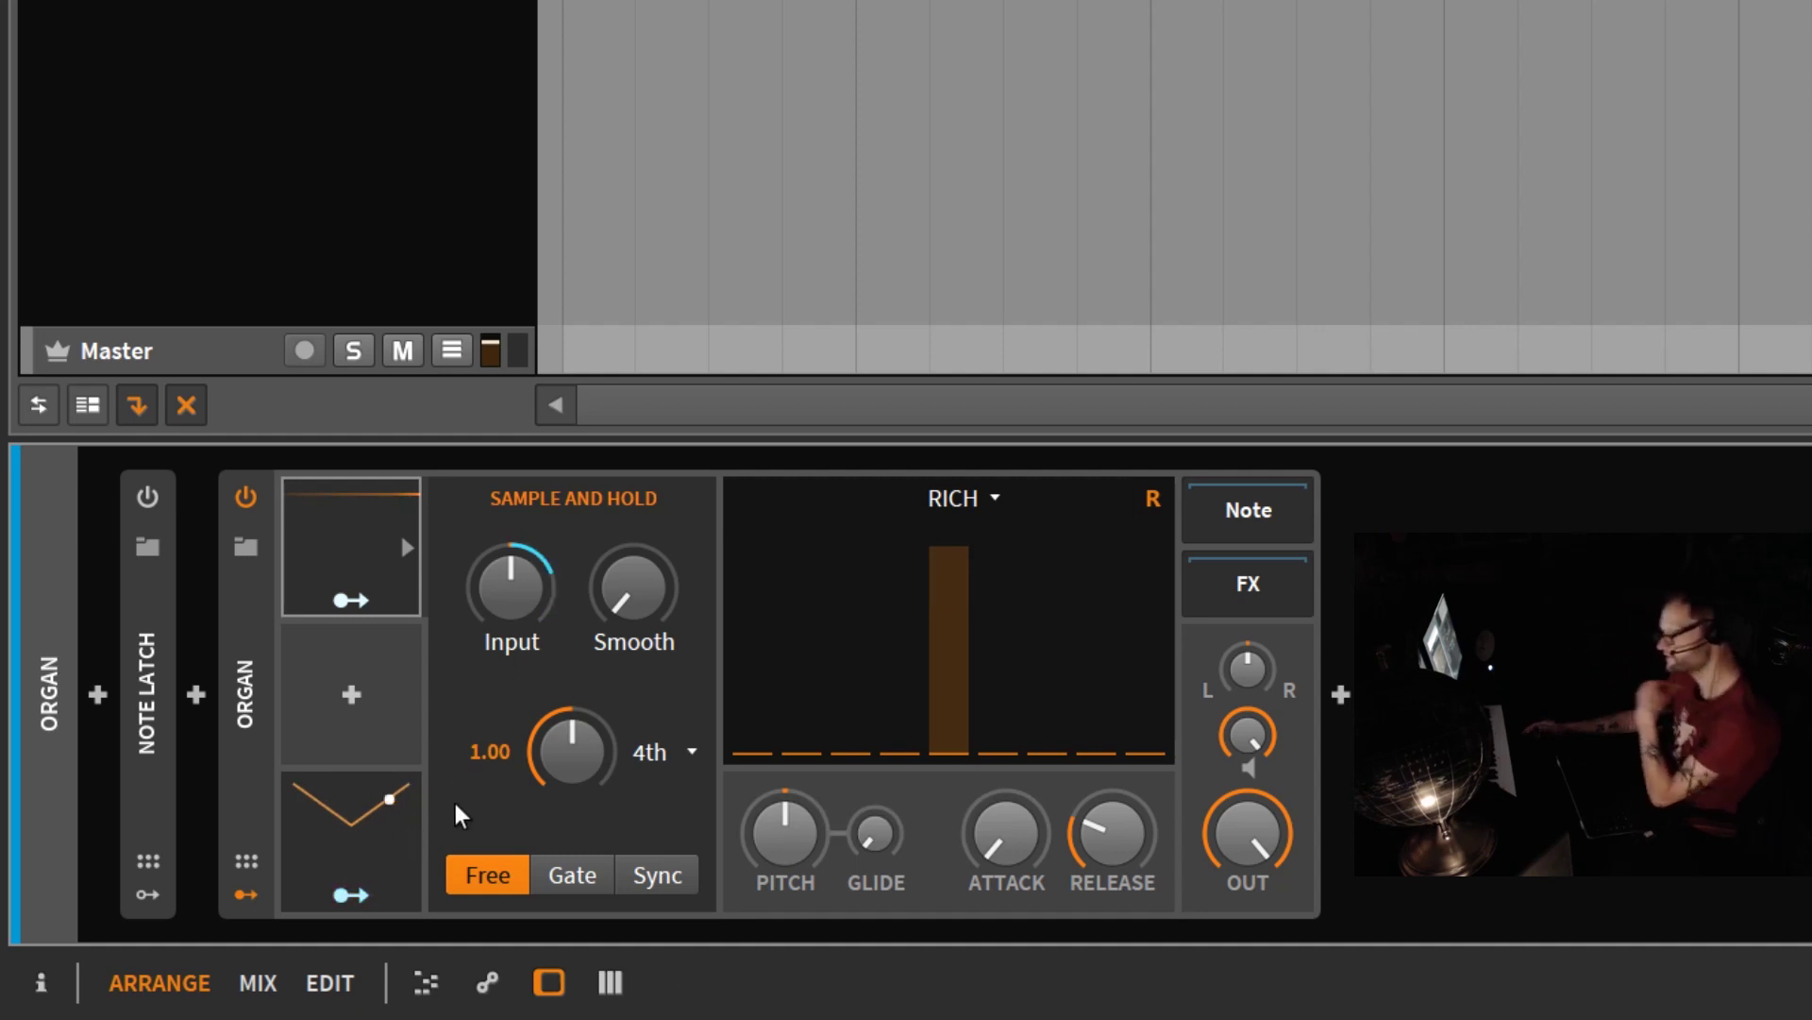
{"action": "left_click", "coordinate": [405, 836]}
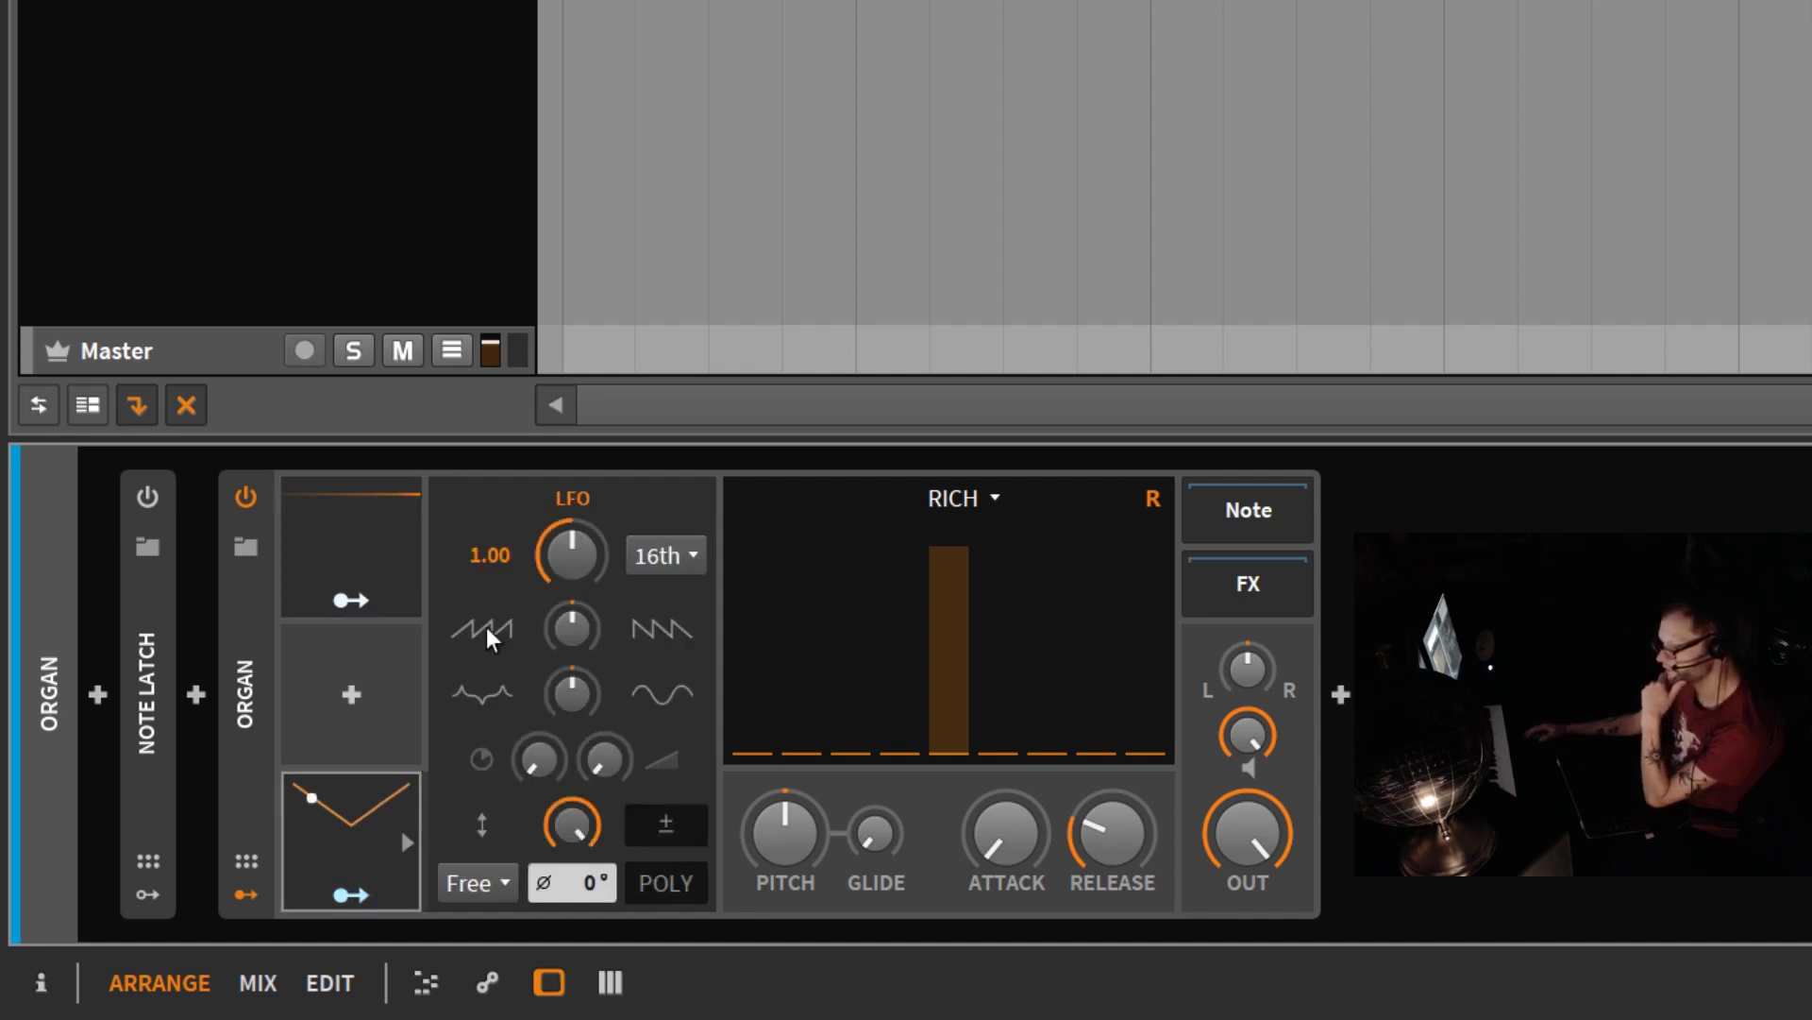
{"action": "left_click", "coordinate": [664, 558]}
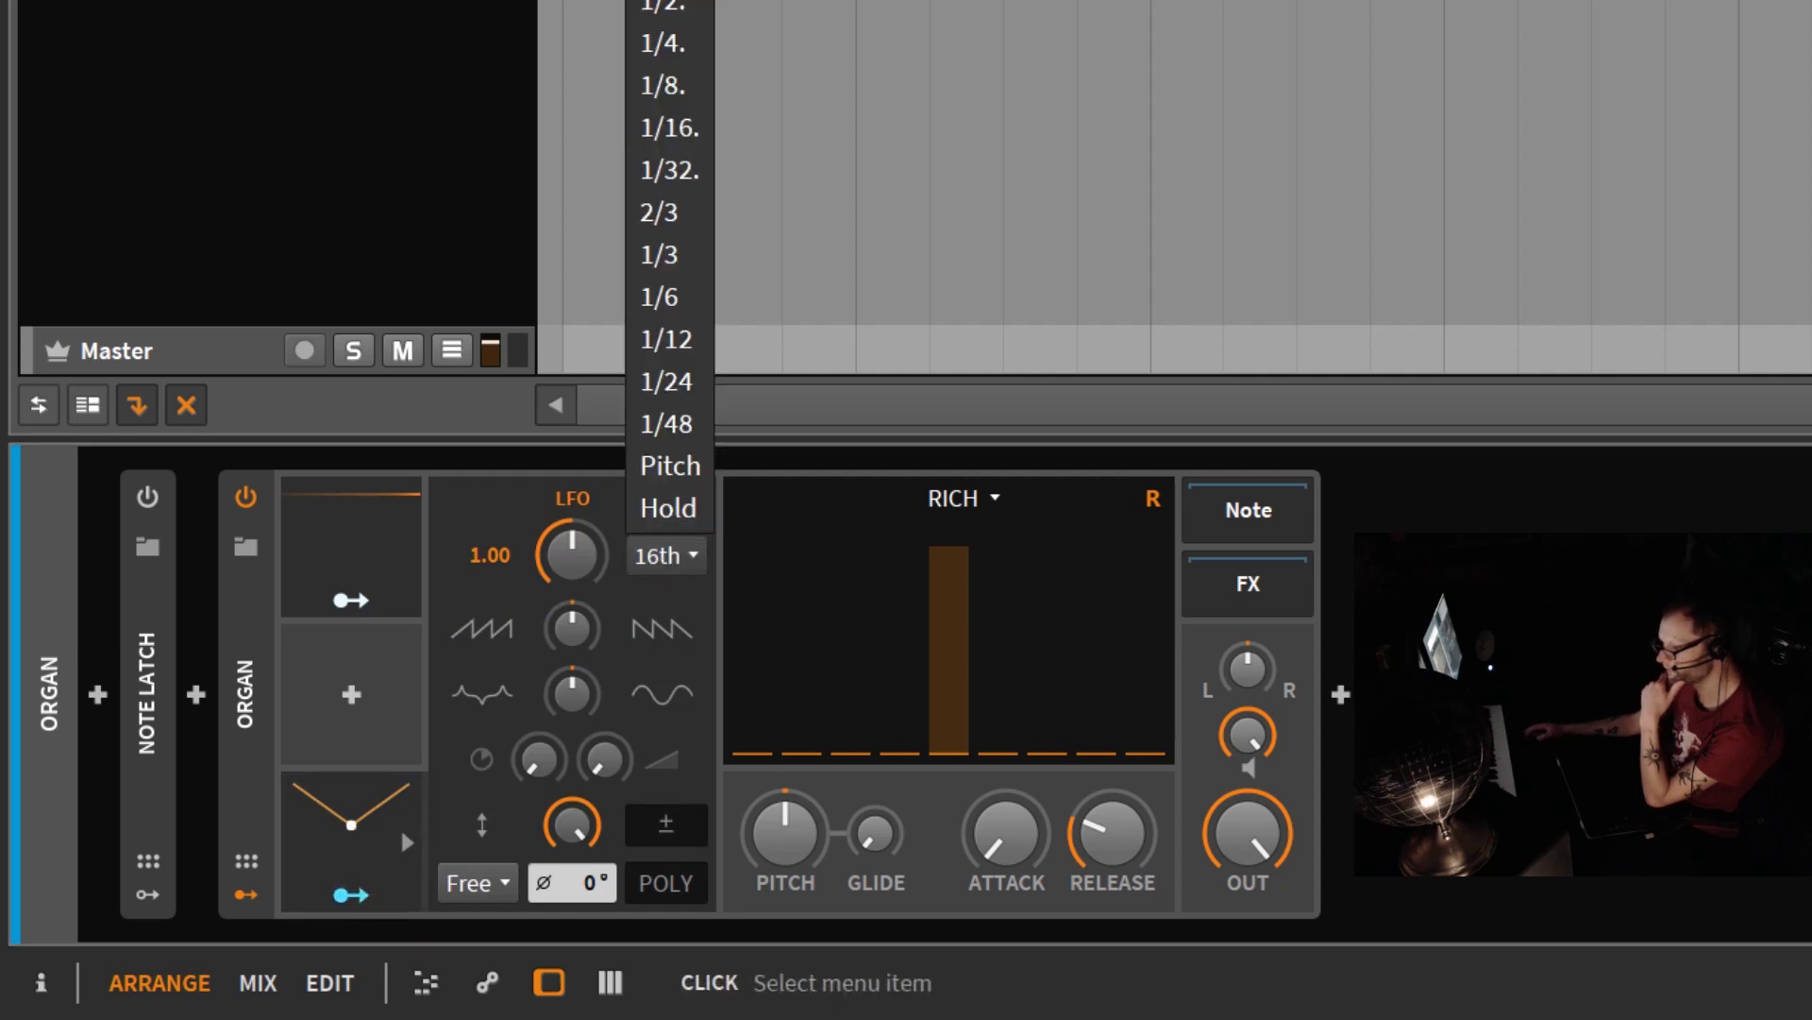
{"action": "key", "text": "Escape"}
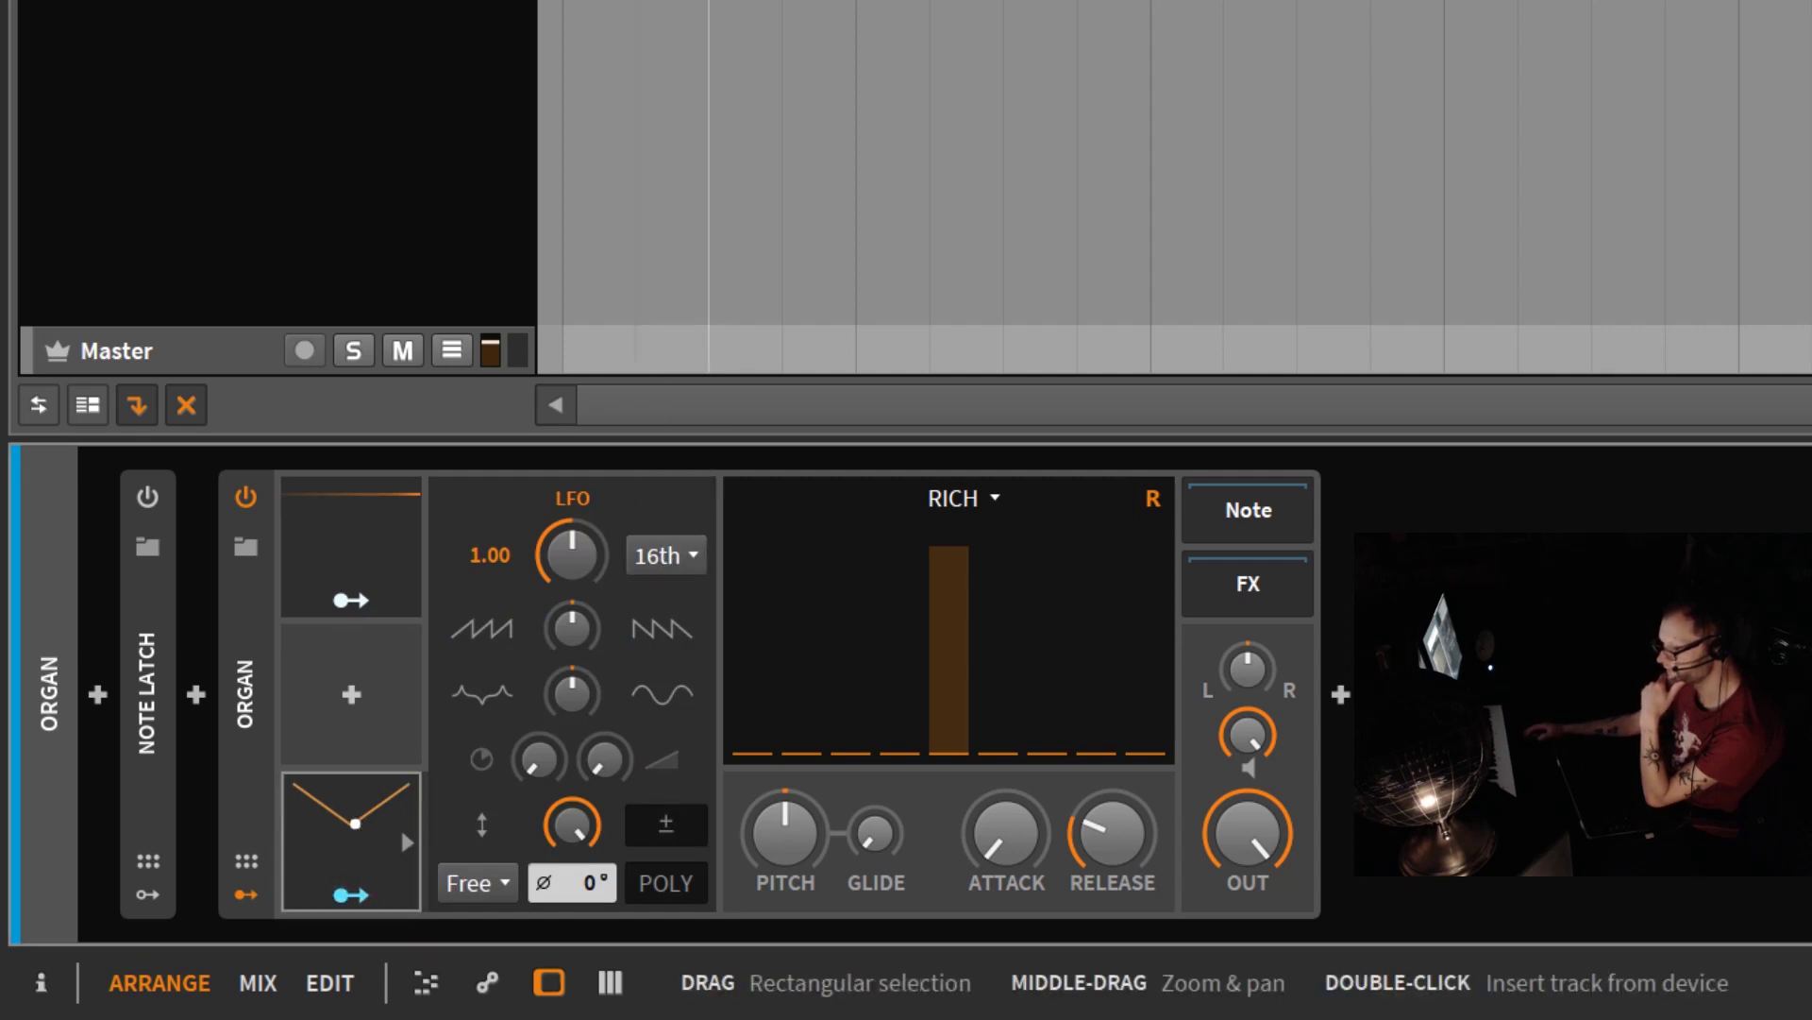
{"action": "left_click", "coordinate": [661, 557]}
{"action": "left_click", "coordinate": [664, 472]}
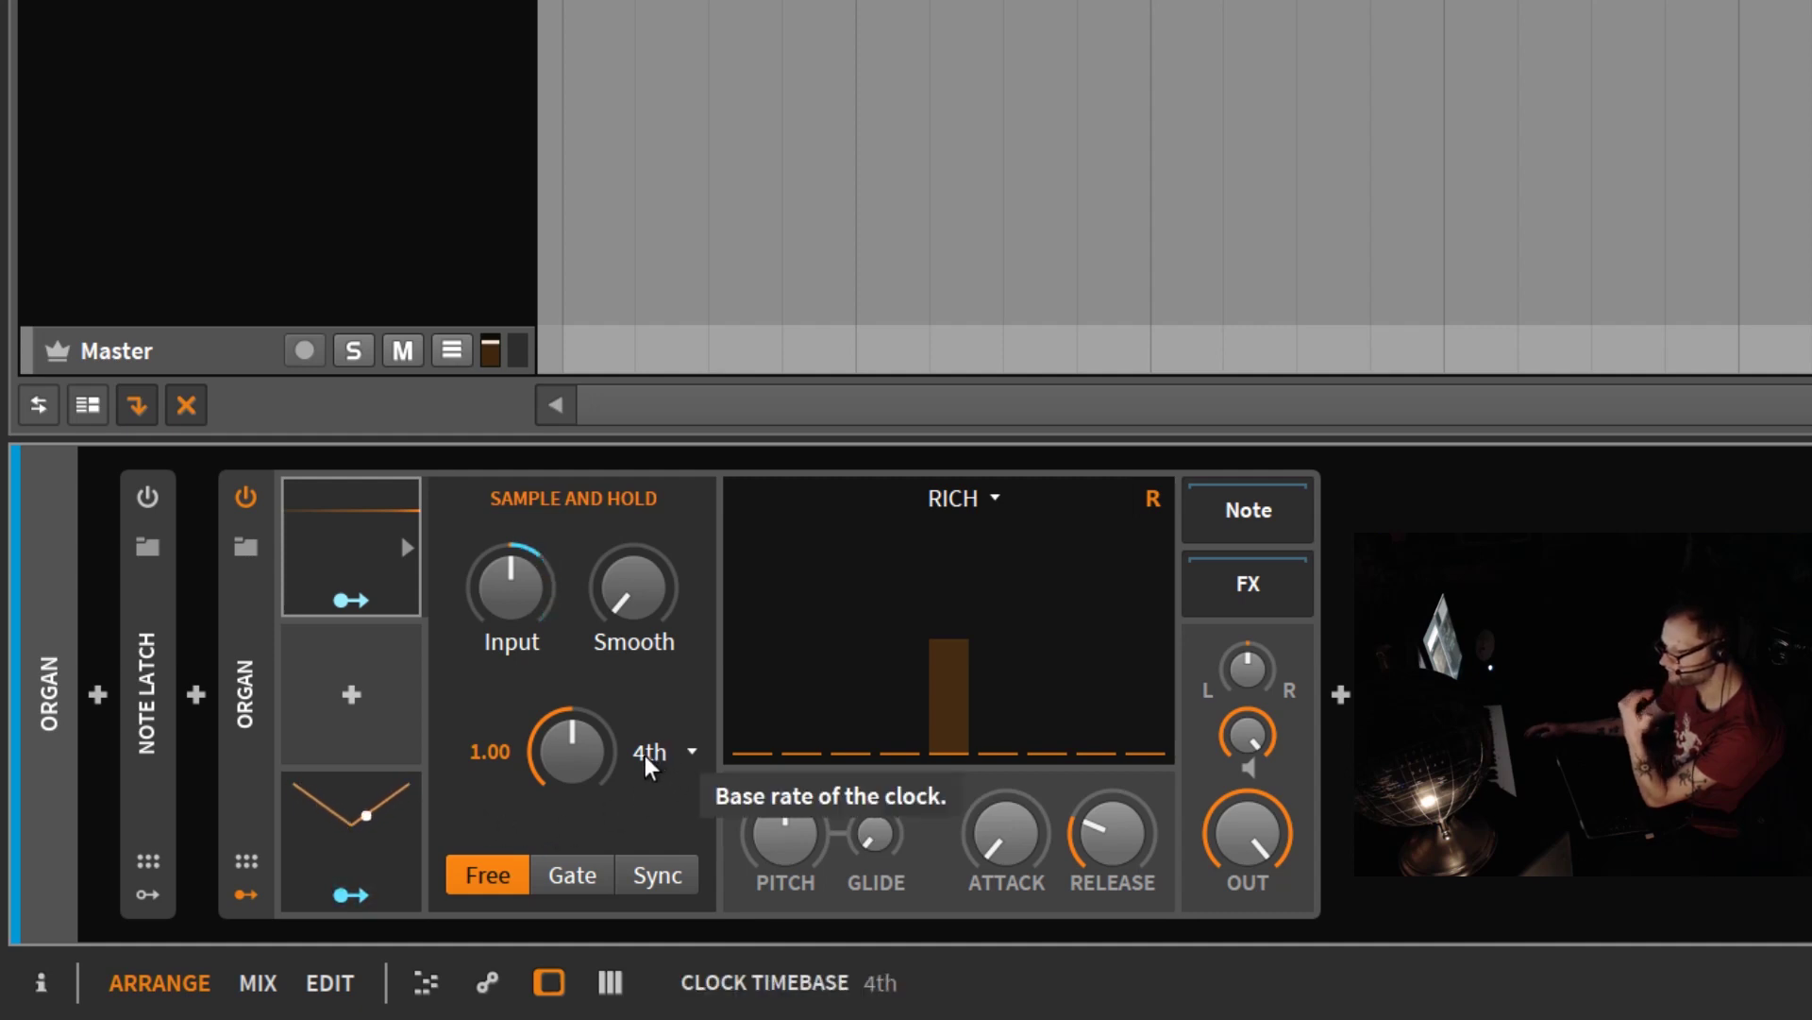
{"action": "left_click", "coordinate": [569, 773]}
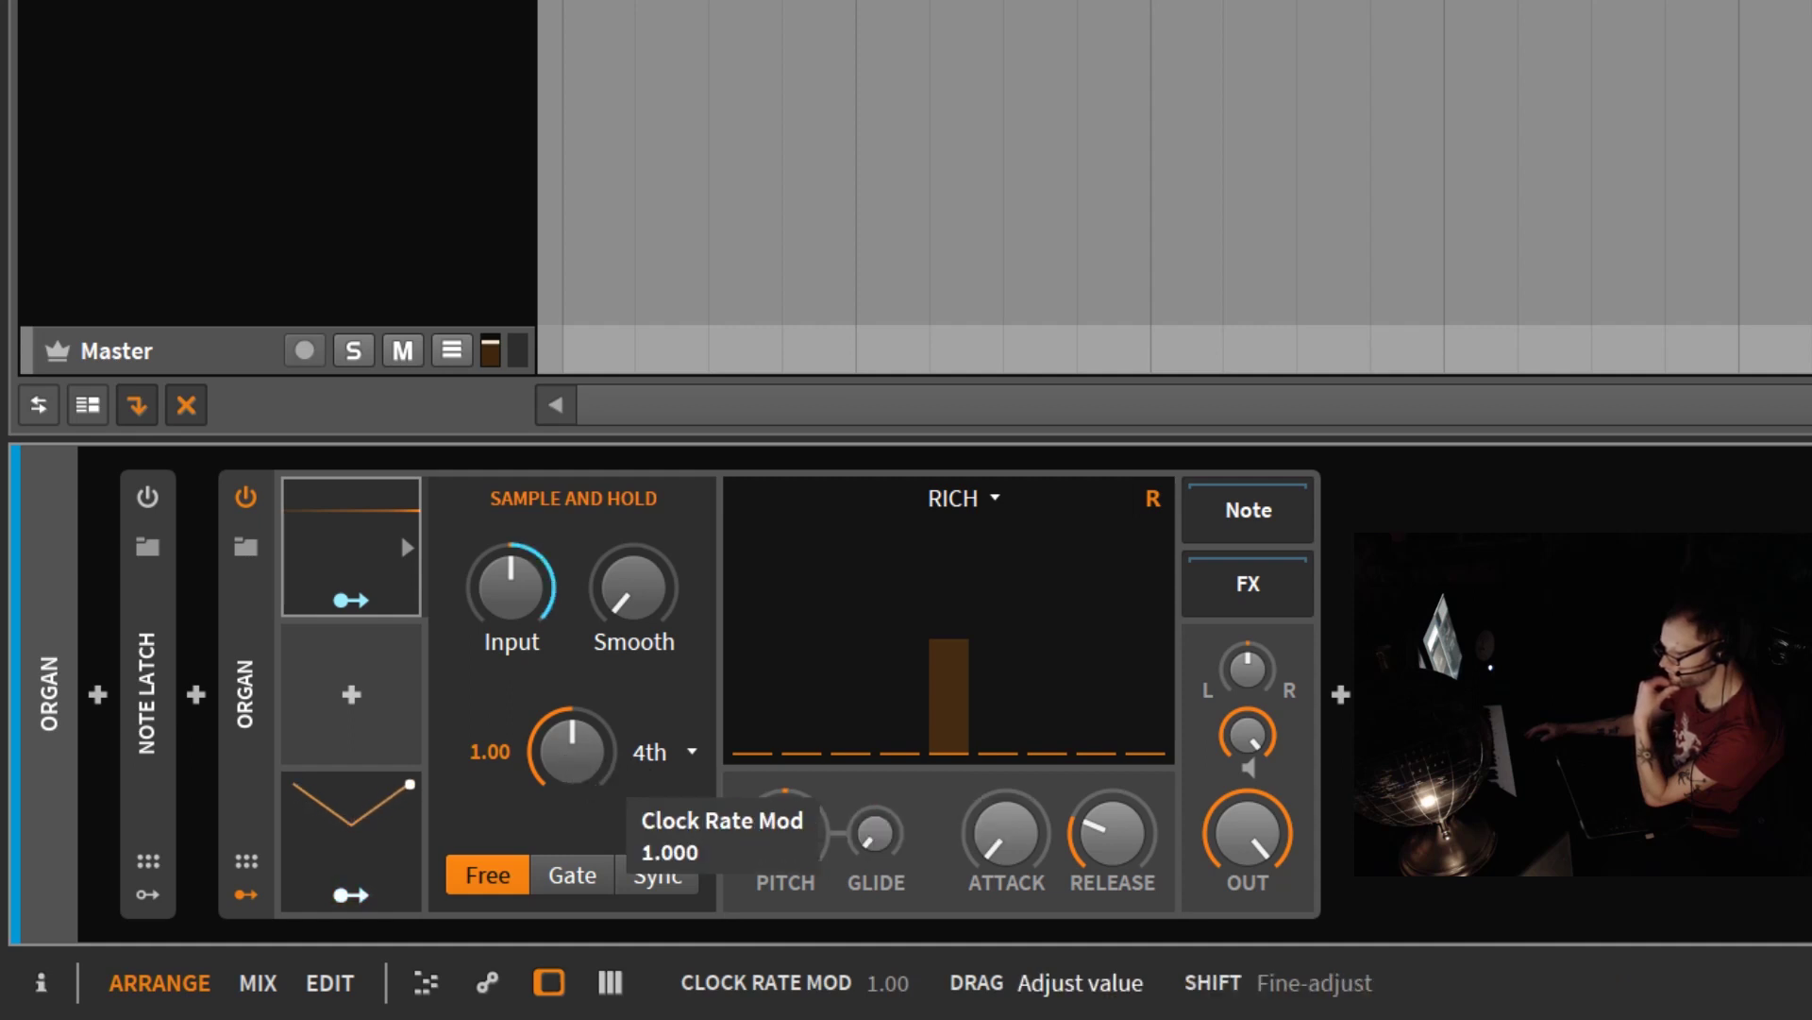
{"action": "left_click_drag", "start_coordinate": [570, 772], "coordinate": [569, 737]}
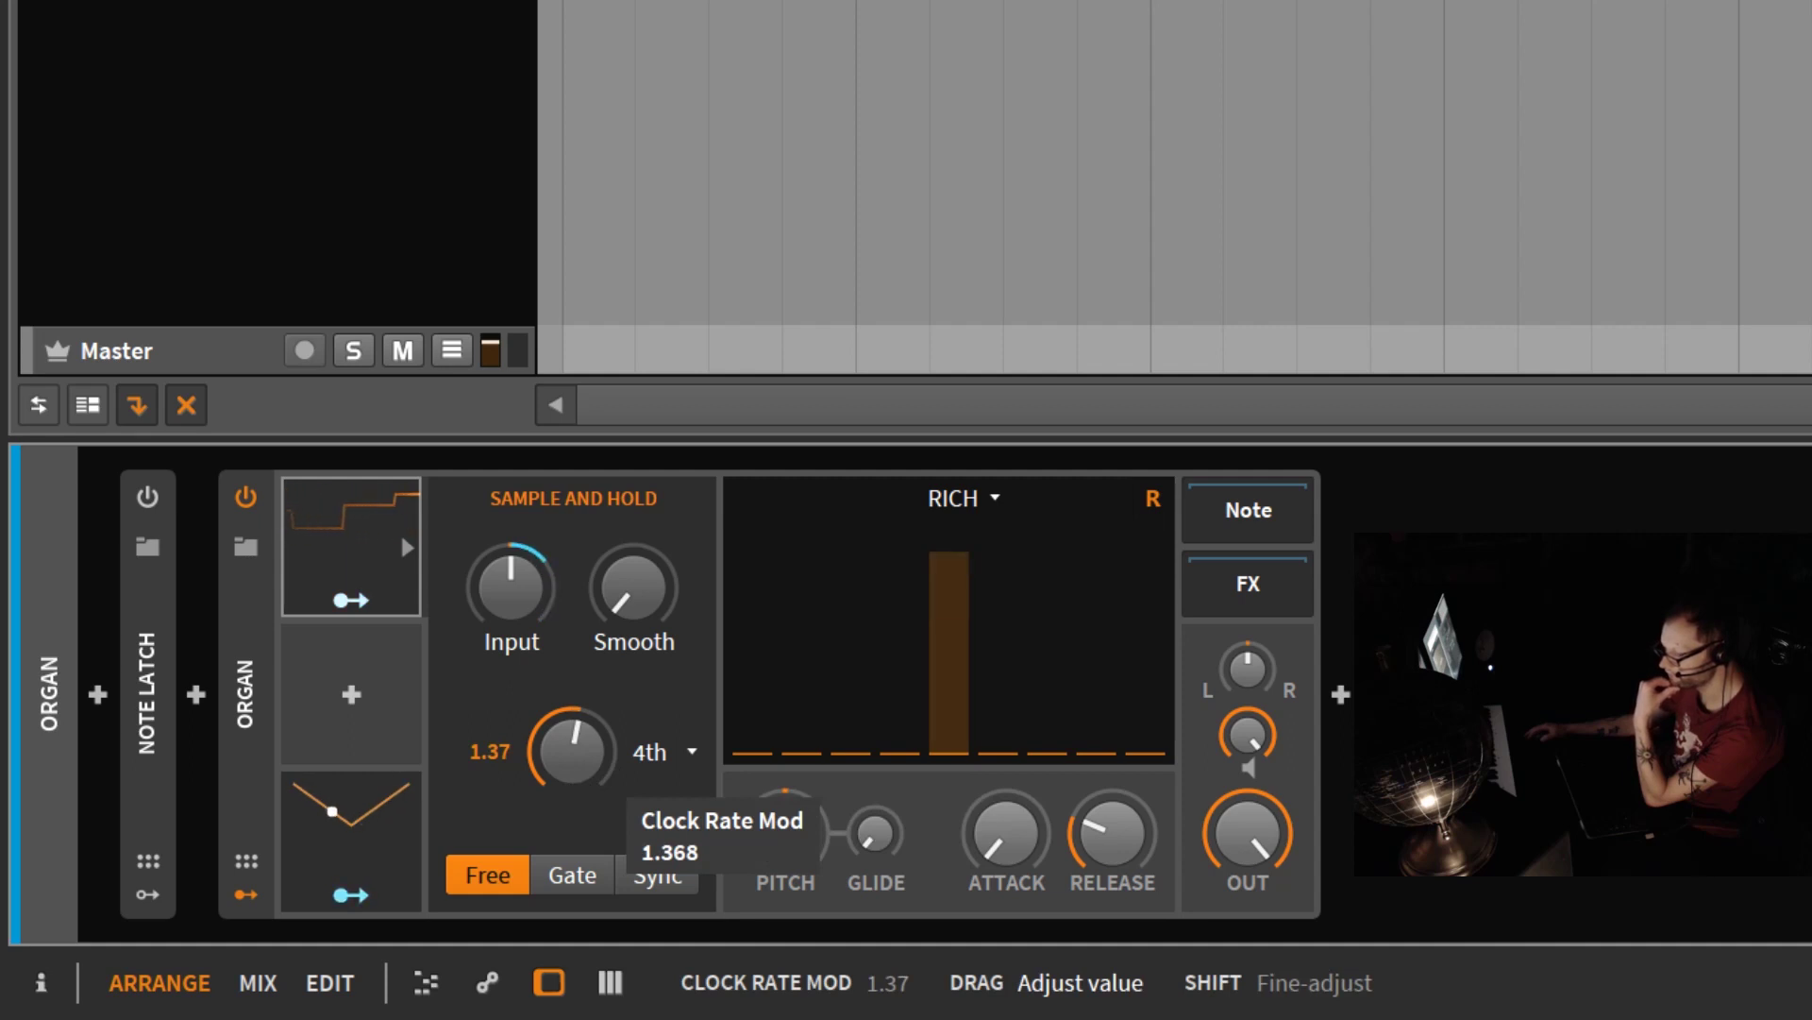
{"action": "mouse_move", "coordinate": [569, 738]}
{"action": "left_mouse_down"}
{"action": "mouse_move", "coordinate": [570, 654]}
{"action": "mouse_move", "coordinate": [570, 825]}
{"action": "mouse_move", "coordinate": [569, 772]}
{"action": "left_mouse_up"}
{"action": "double_click", "coordinate": [569, 772]}
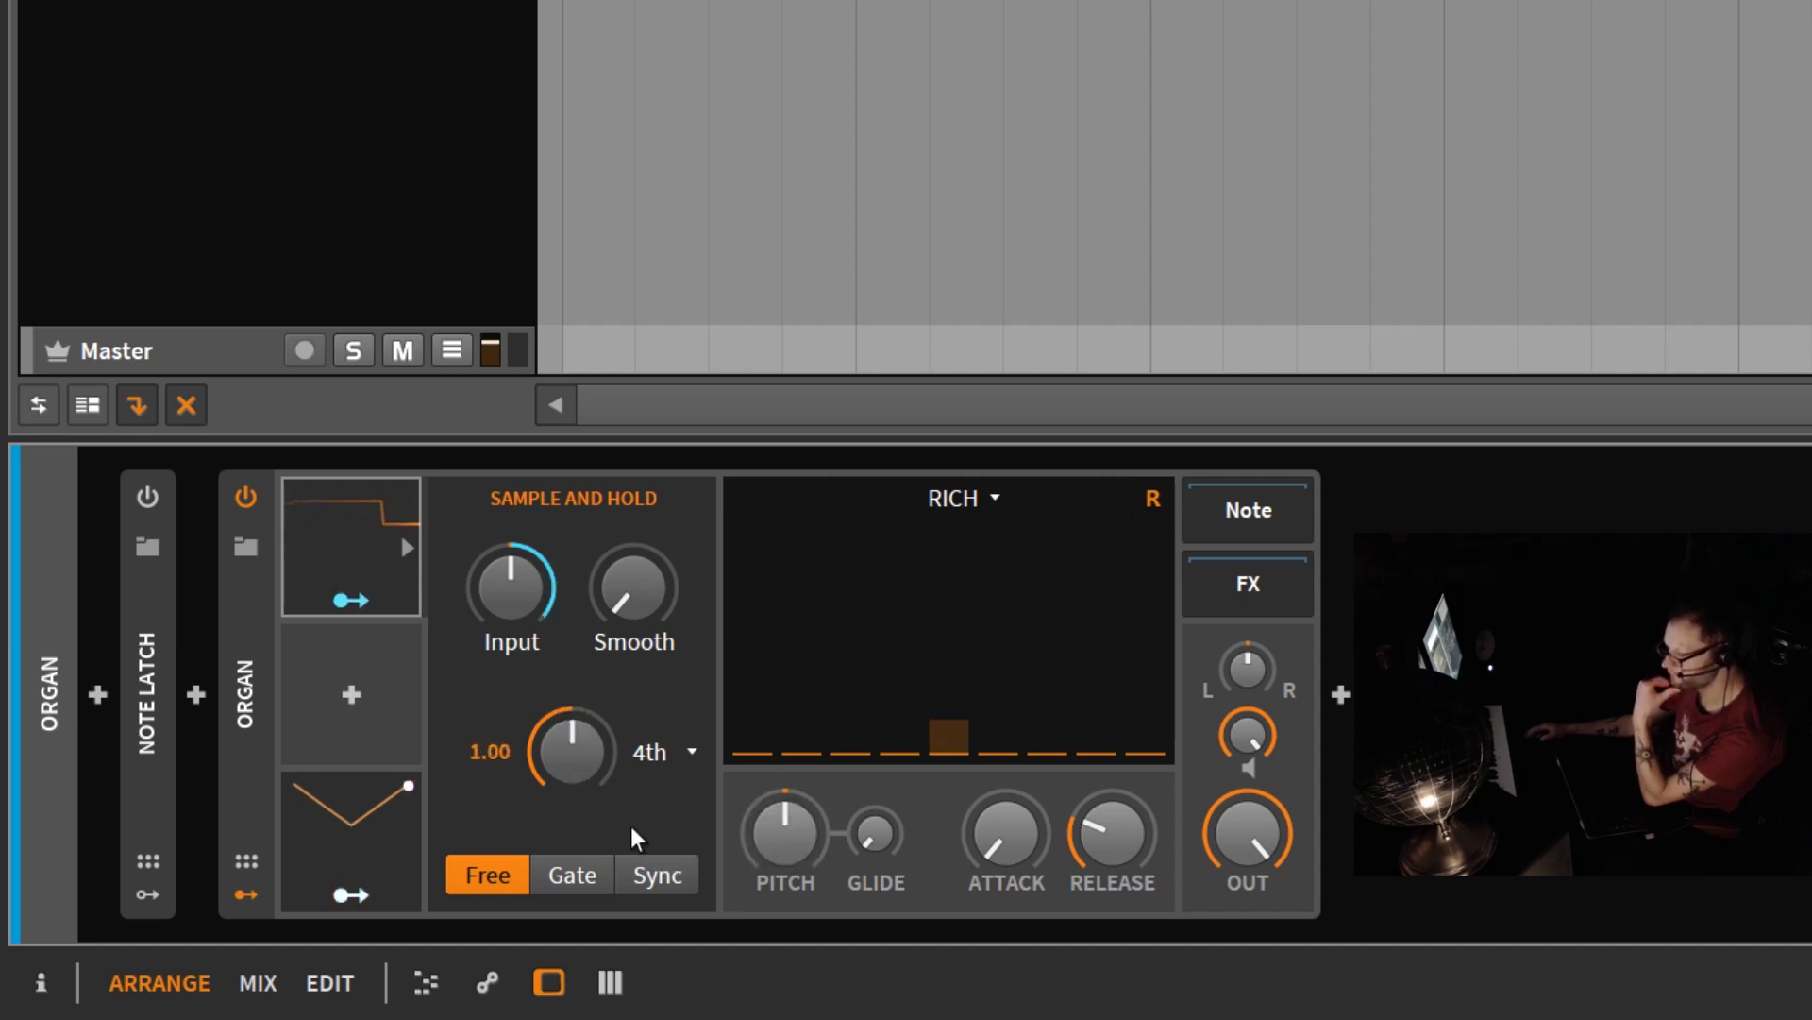